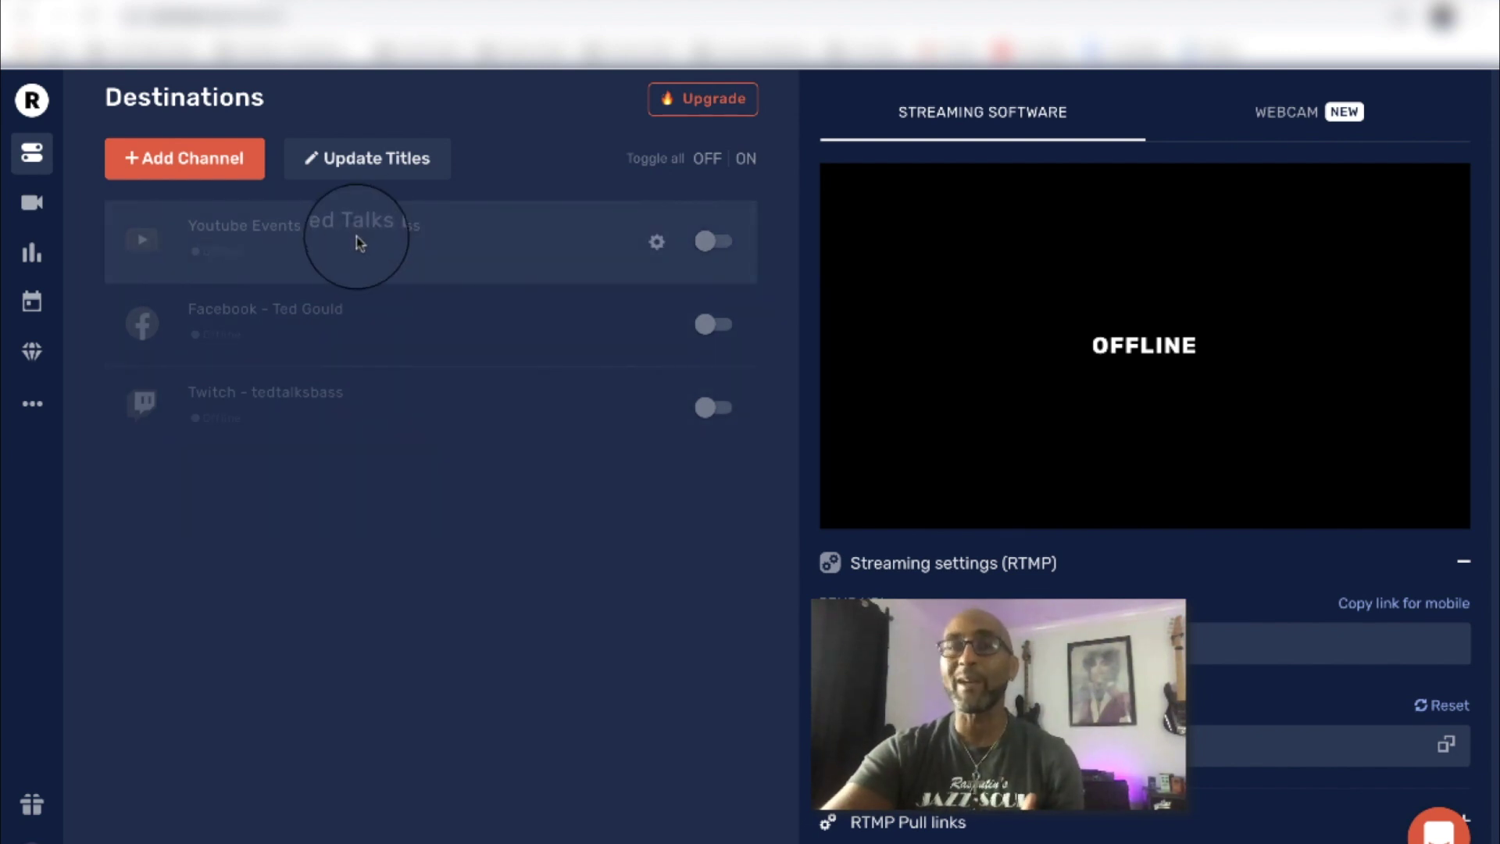
Browse the streaming services available for a new channel and leave without adding one.
click(198, 179)
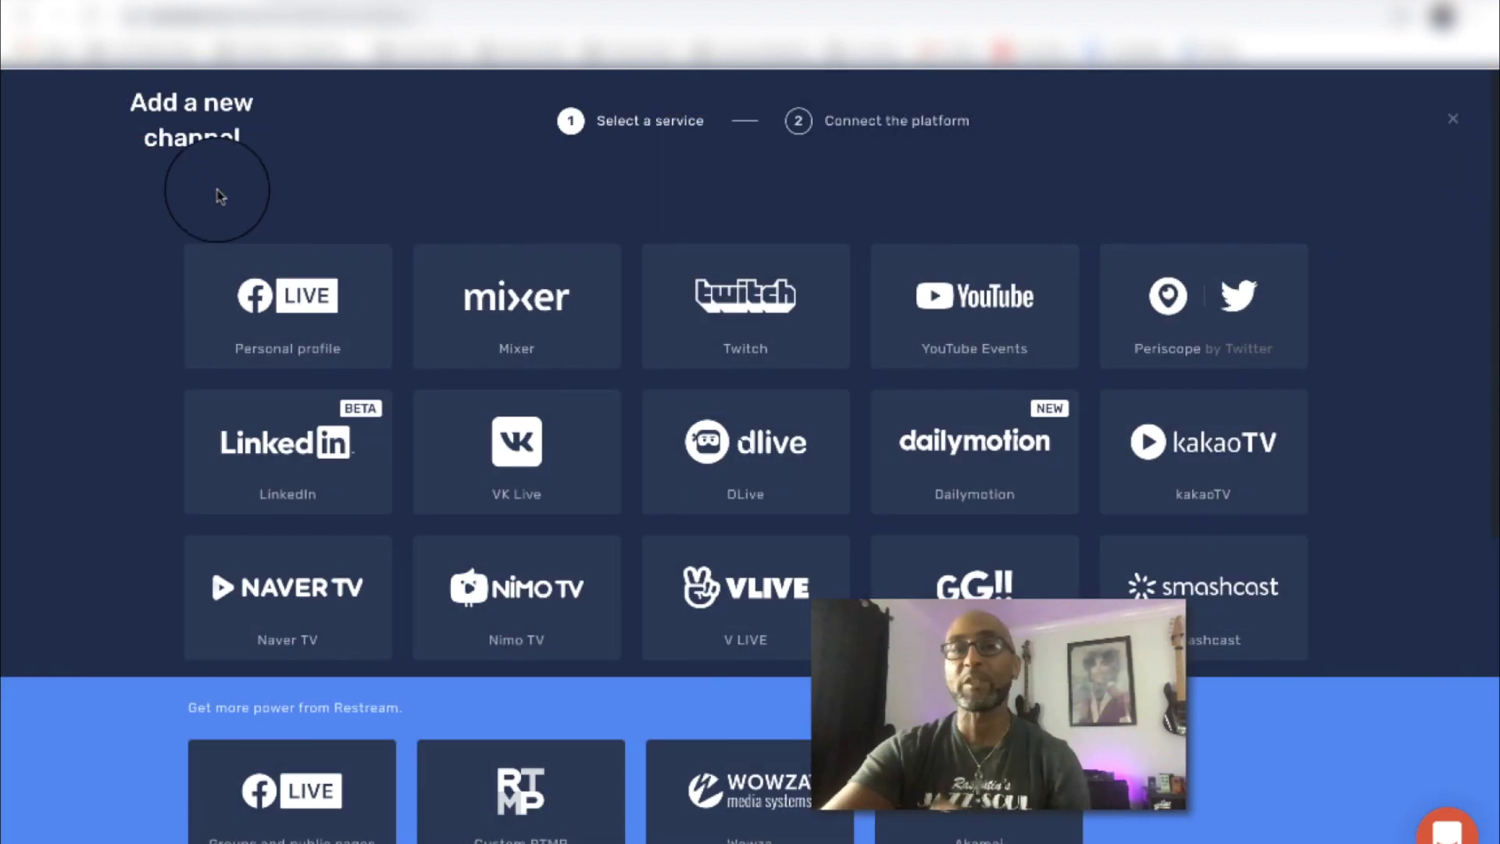
scroll(1015, 578, down, 3)
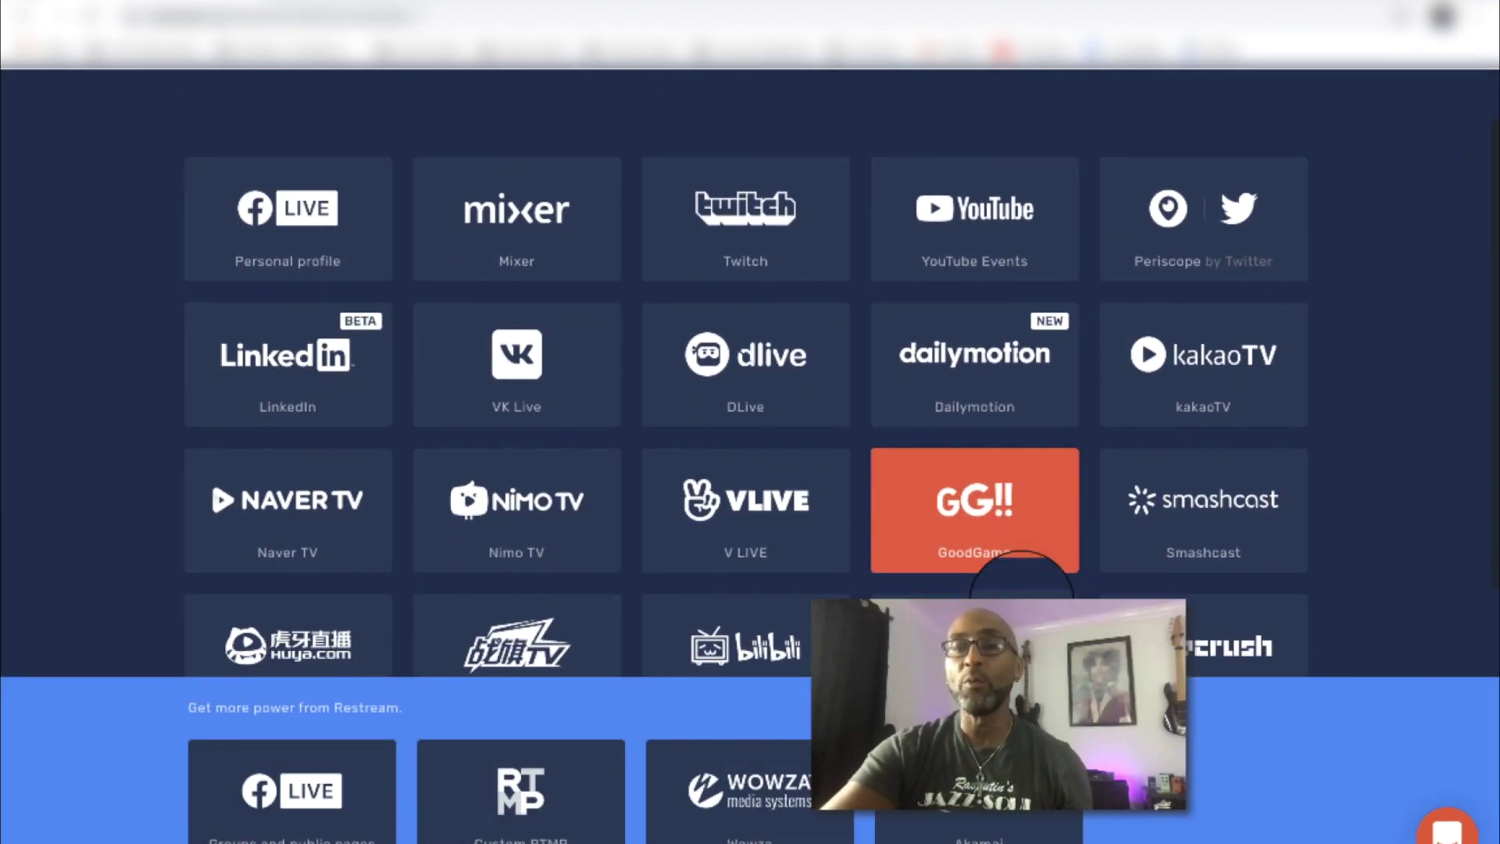
scroll(1021, 594, up, 3)
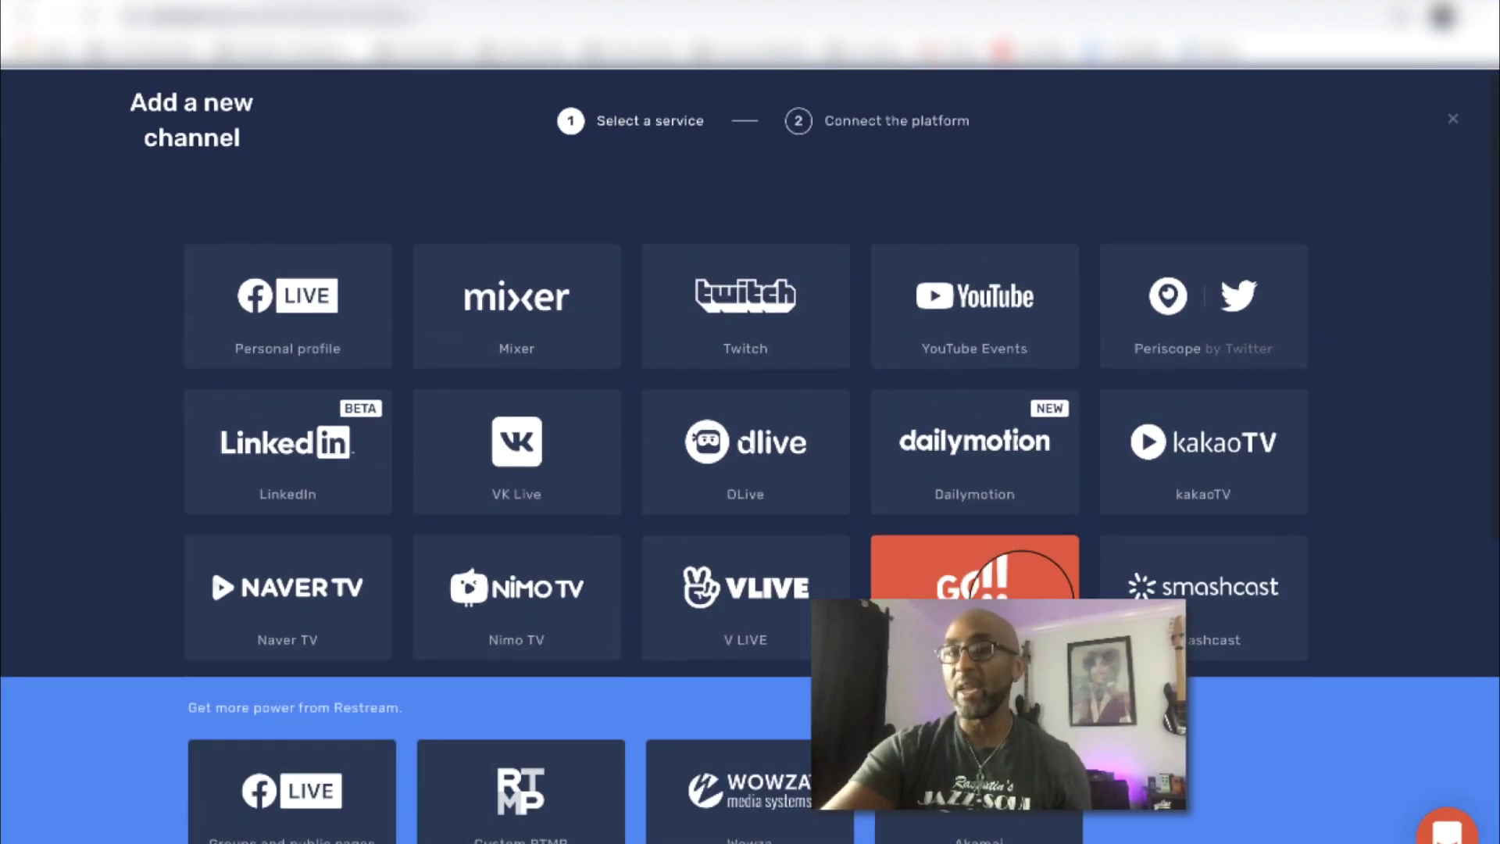
click(1452, 117)
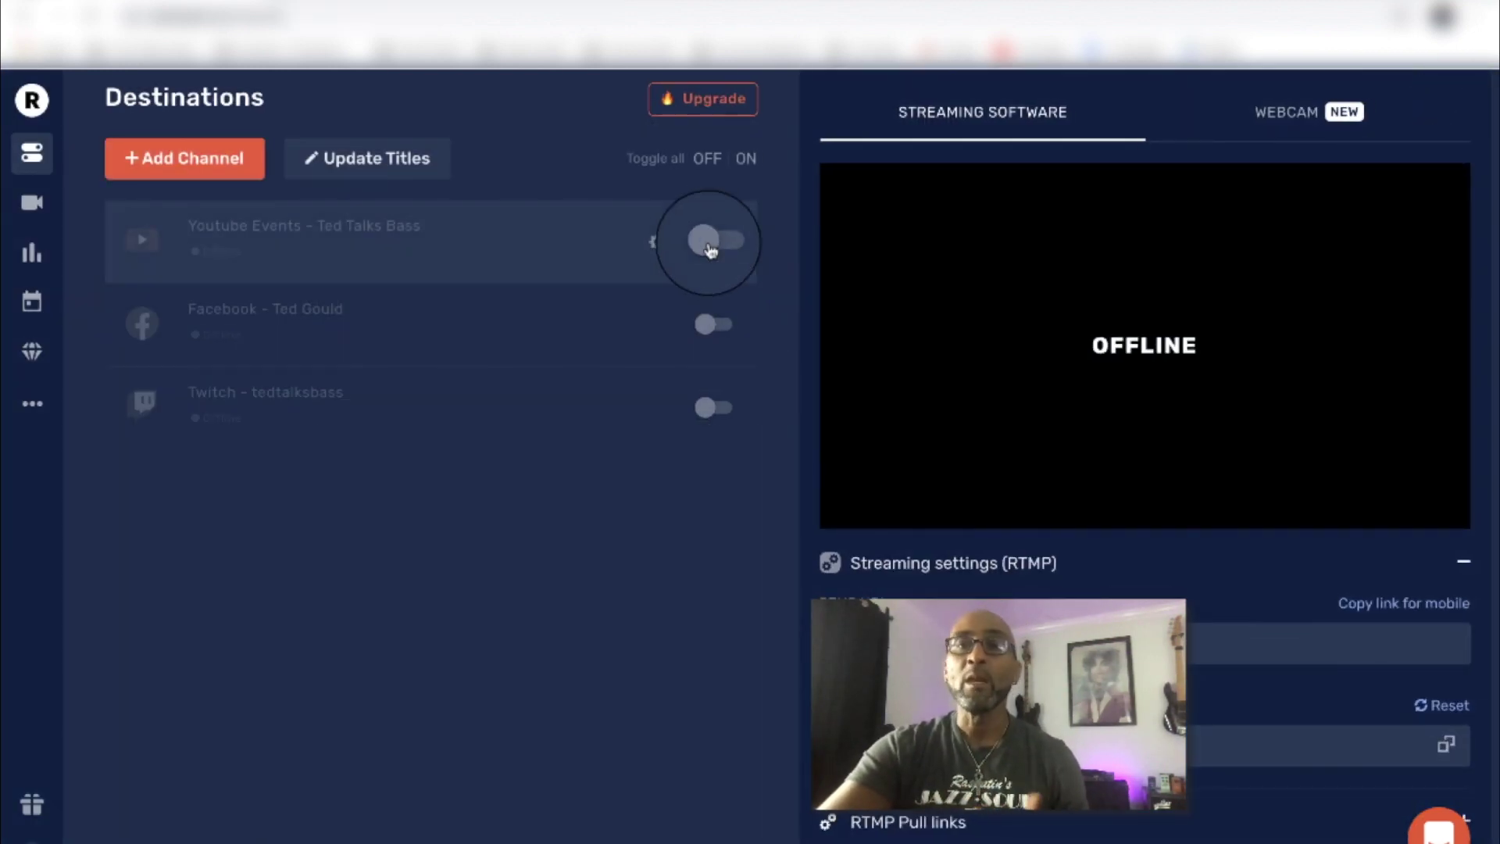
Enable the YouTube Events, Facebook and Twitch channels as streaming destinations.
click(710, 247)
click(707, 324)
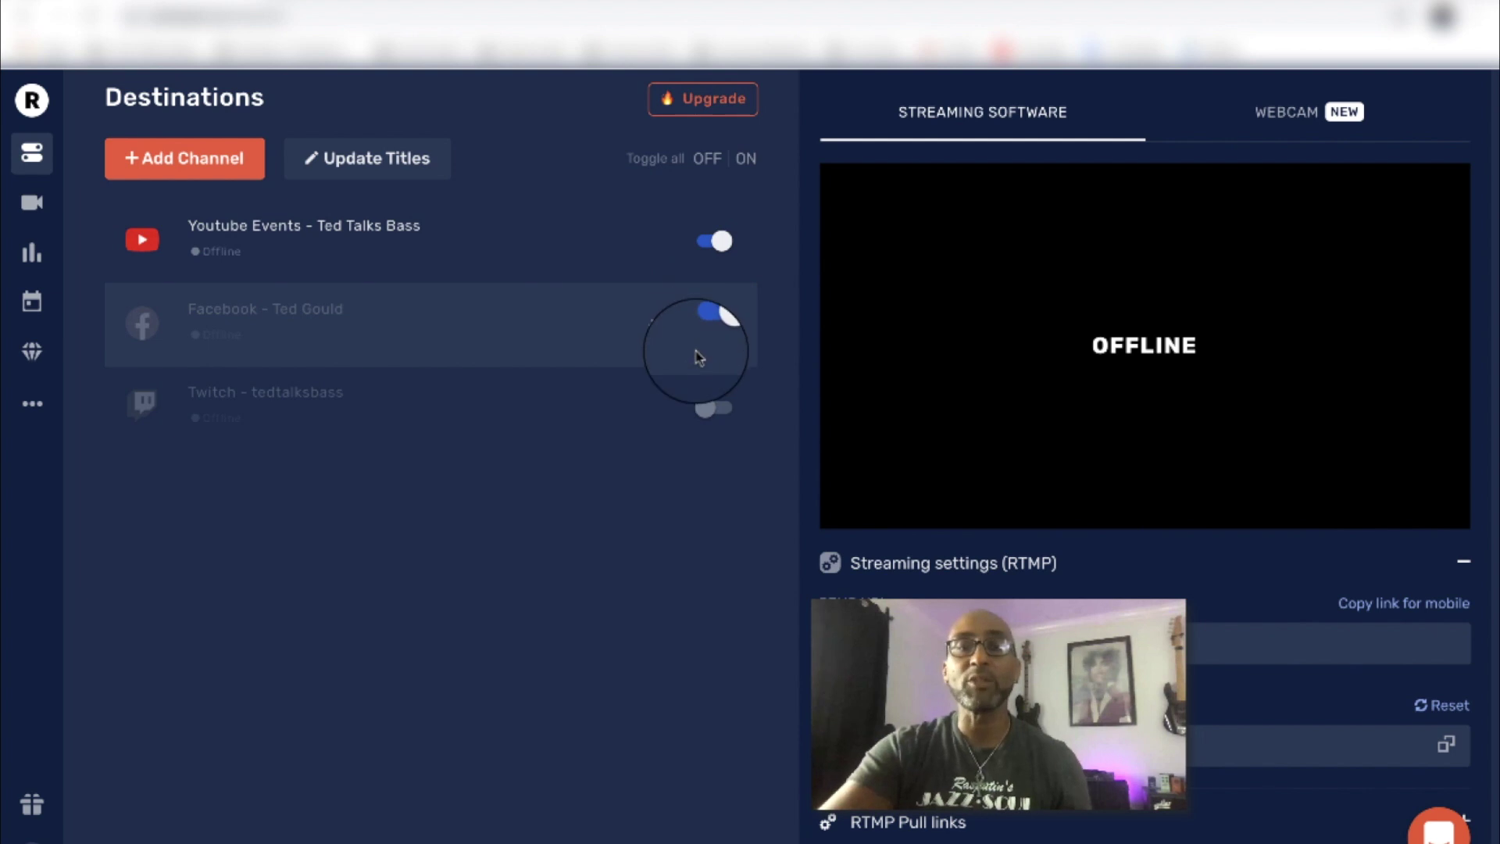
click(707, 407)
Update all destinations with the title "Testing out Restream" and the description "Showing off some cool features of restream.io".
click(393, 163)
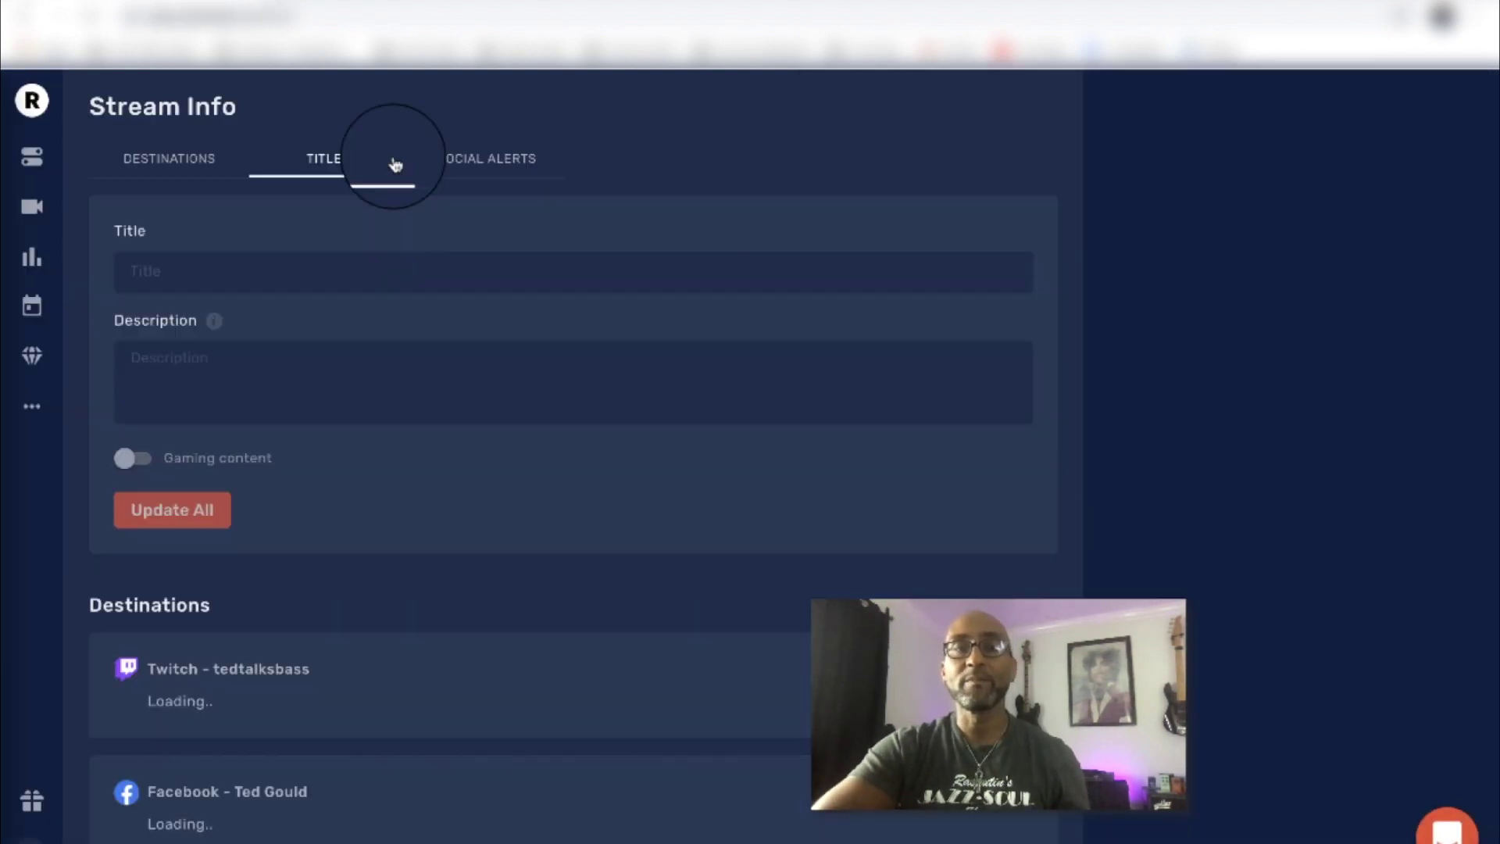
click(312, 375)
text(Showing off some cool features of restreamn)
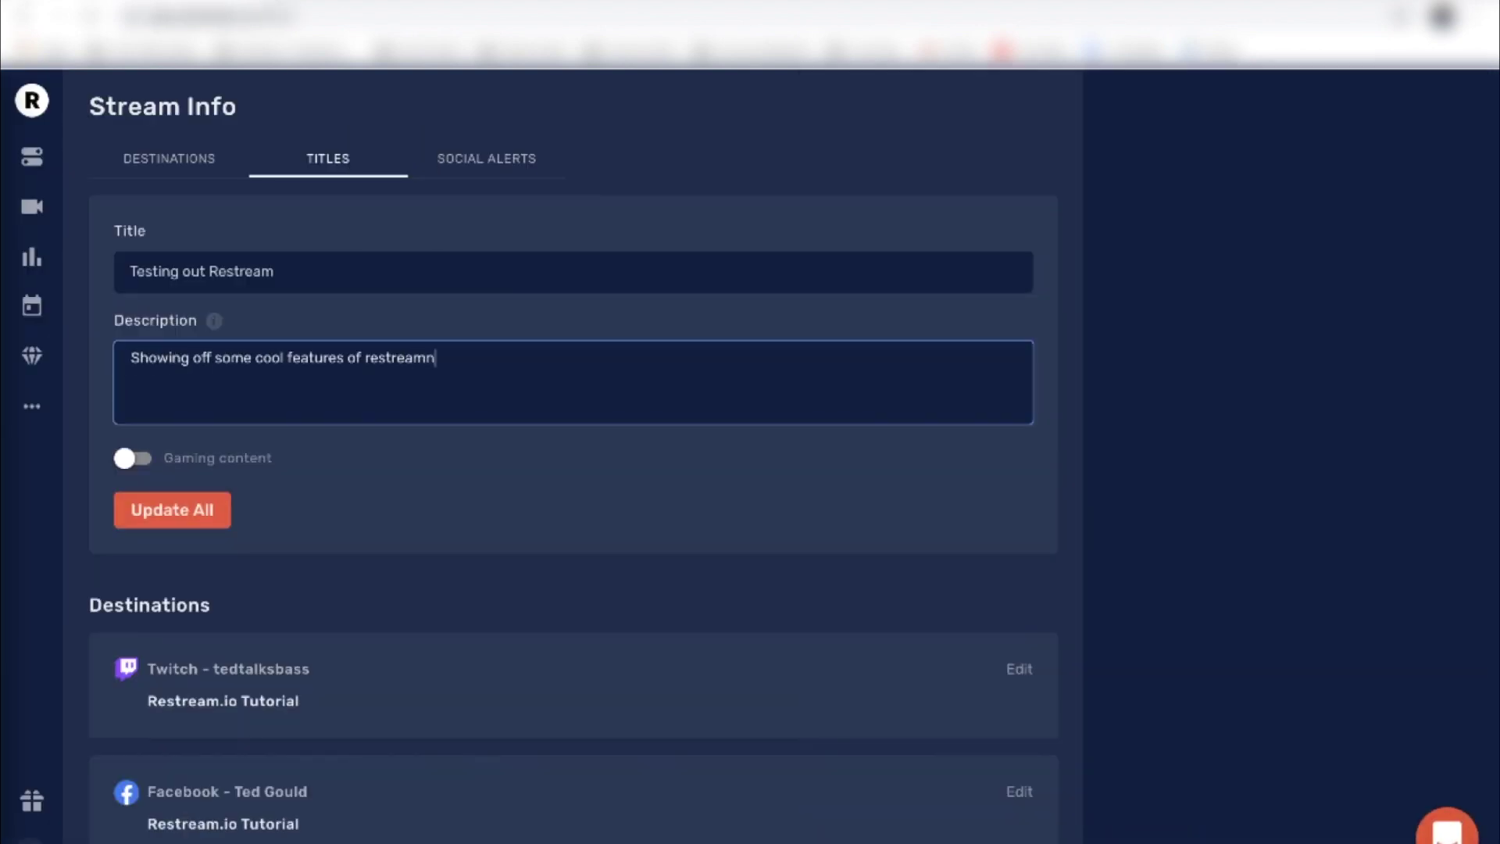
key(BackSpace)
text(.io)
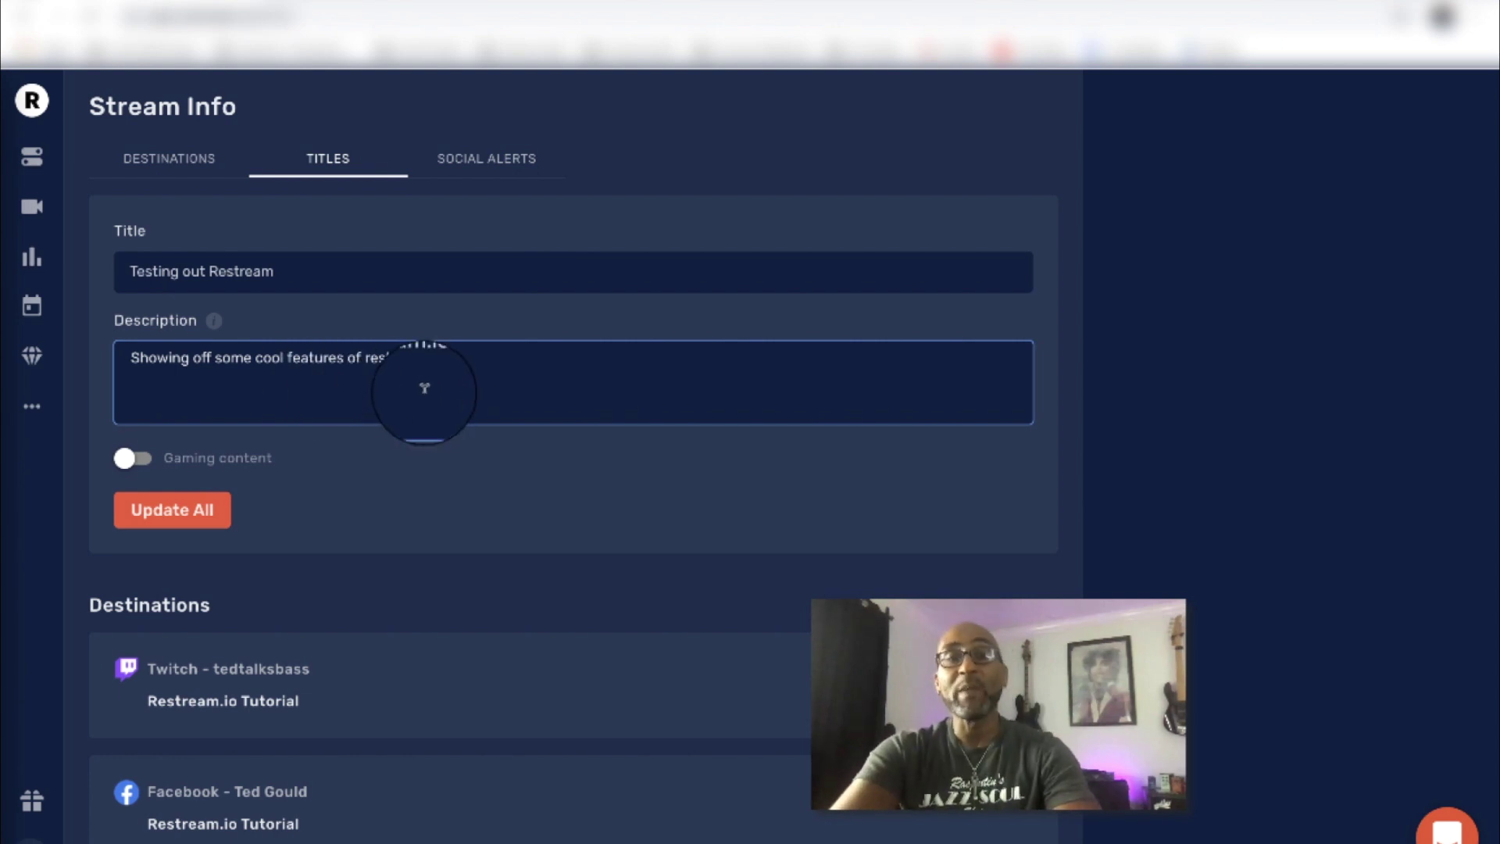
click(211, 512)
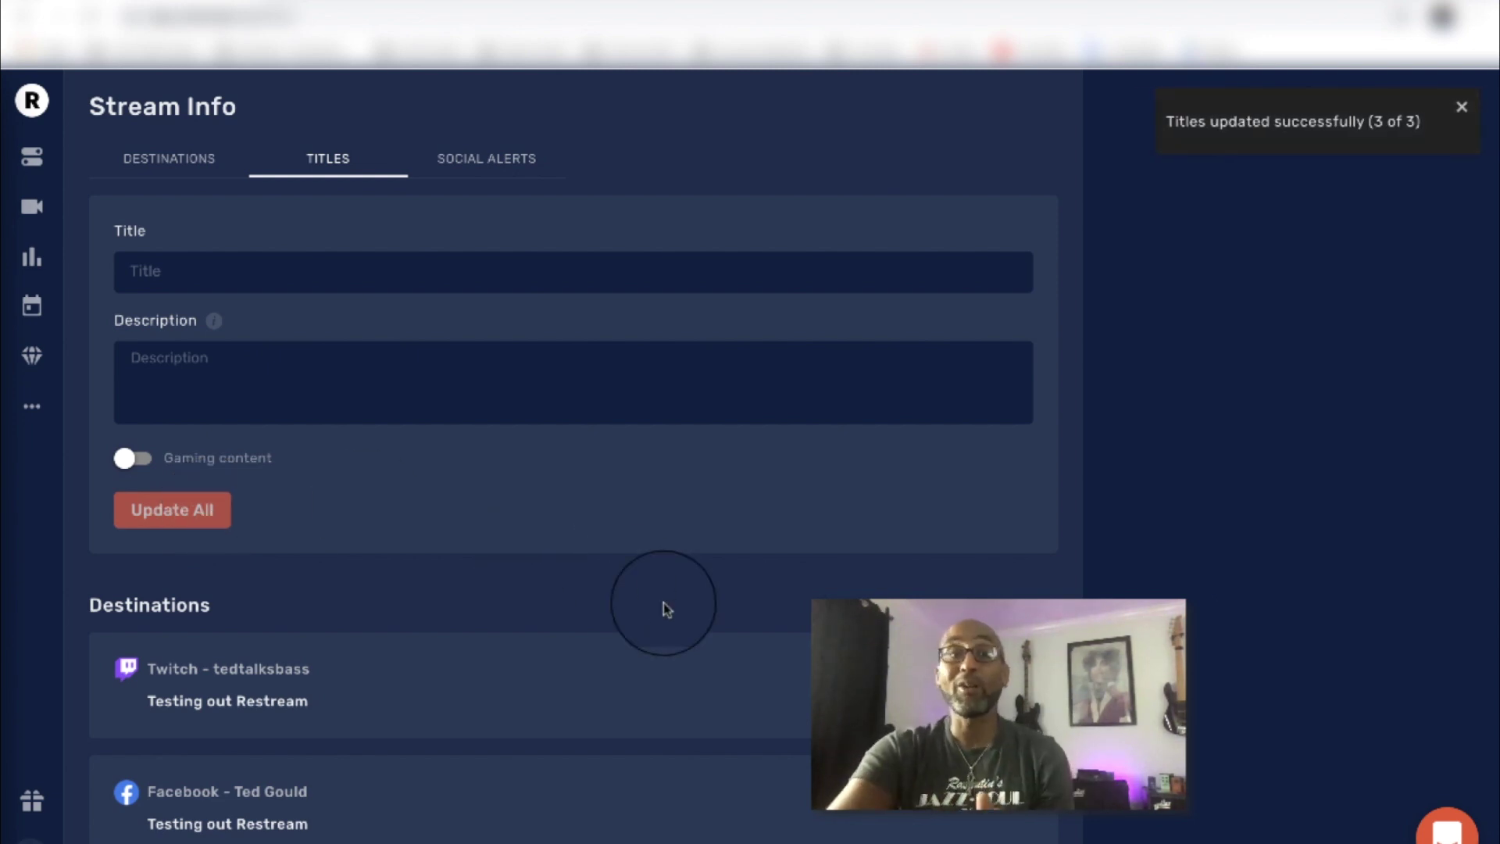
scroll(663, 606, down, 2)
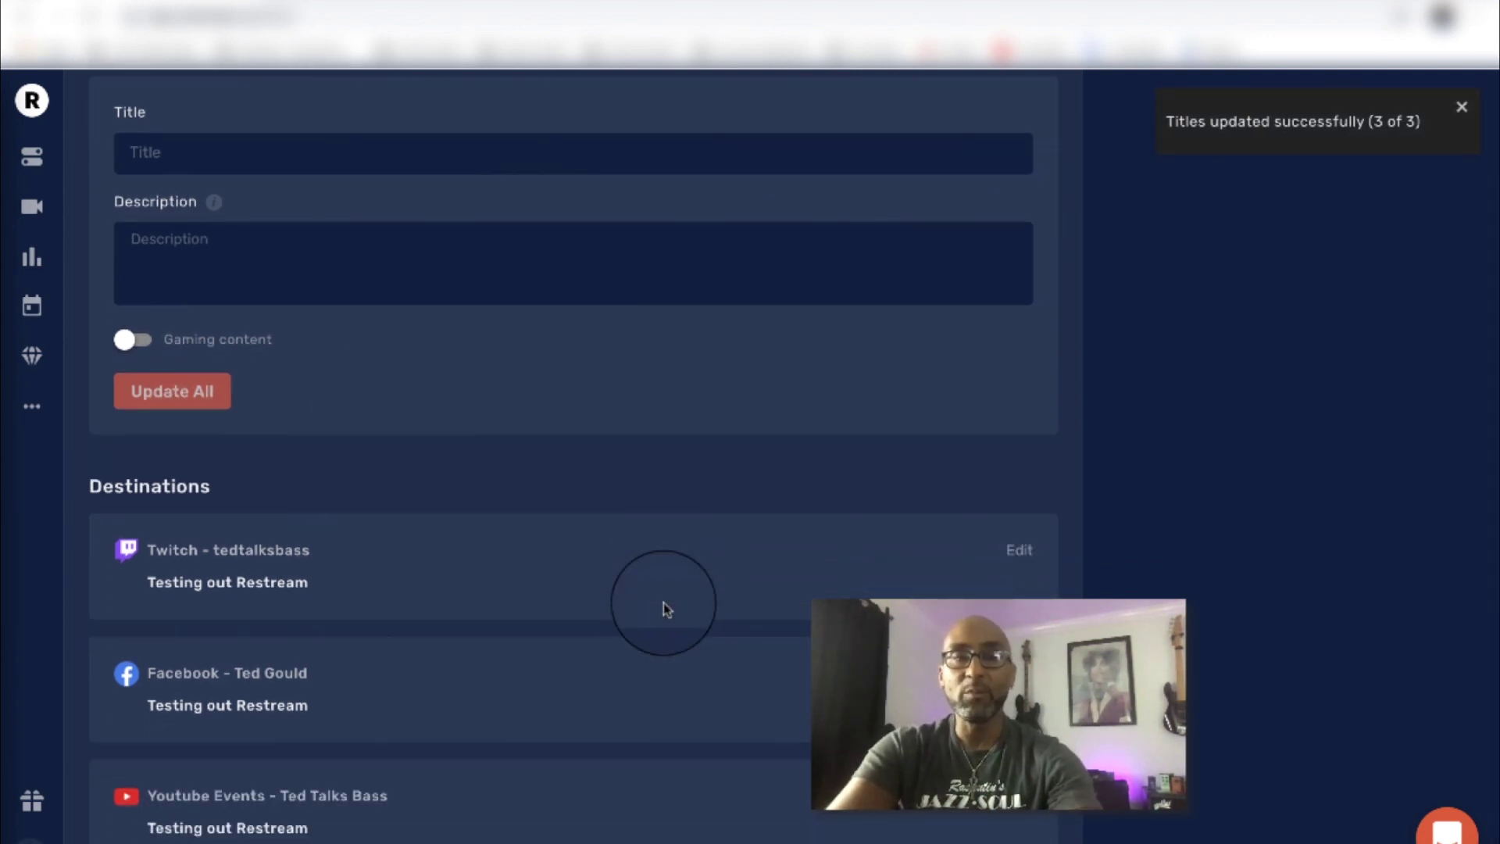
scroll(663, 607, up, 2)
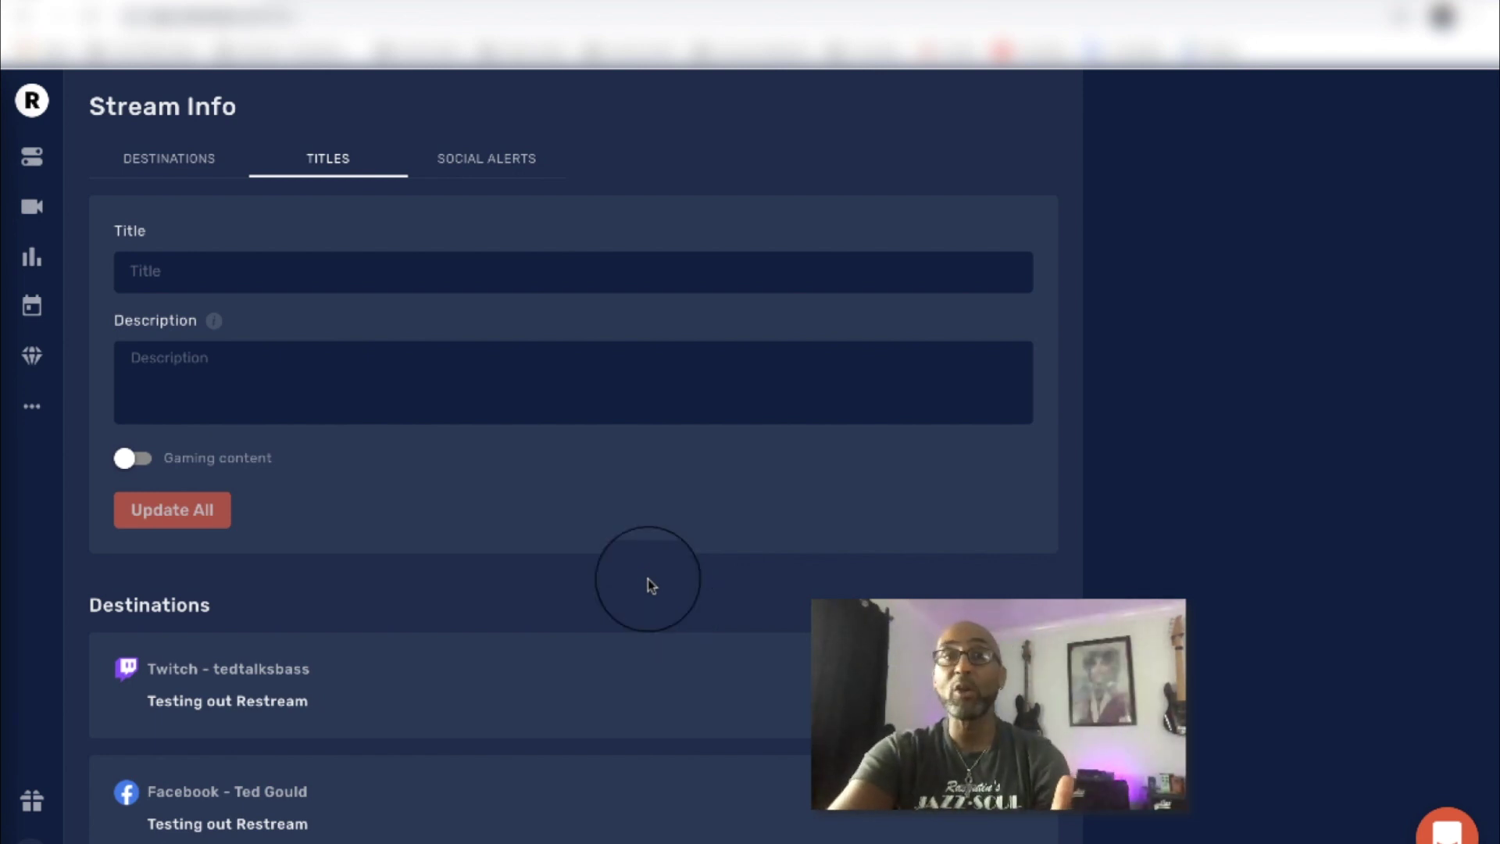
View the social alert options for notifying followers when a stream starts.
click(493, 182)
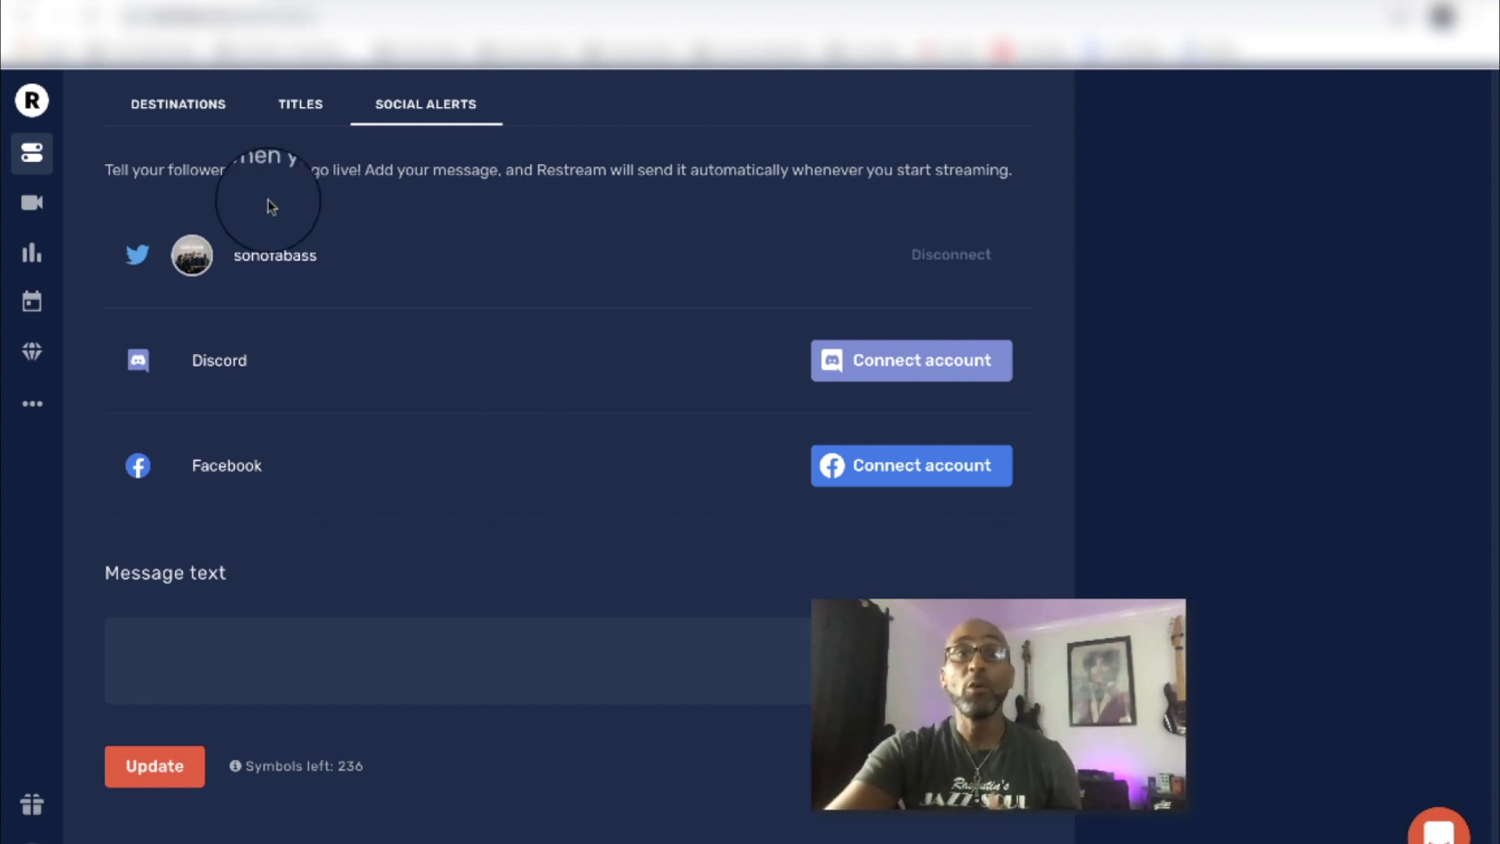
In Live Studio, set the audio input to AG06/AG03 and the video source to FaceTime HD Camera (Built-in).
click(40, 208)
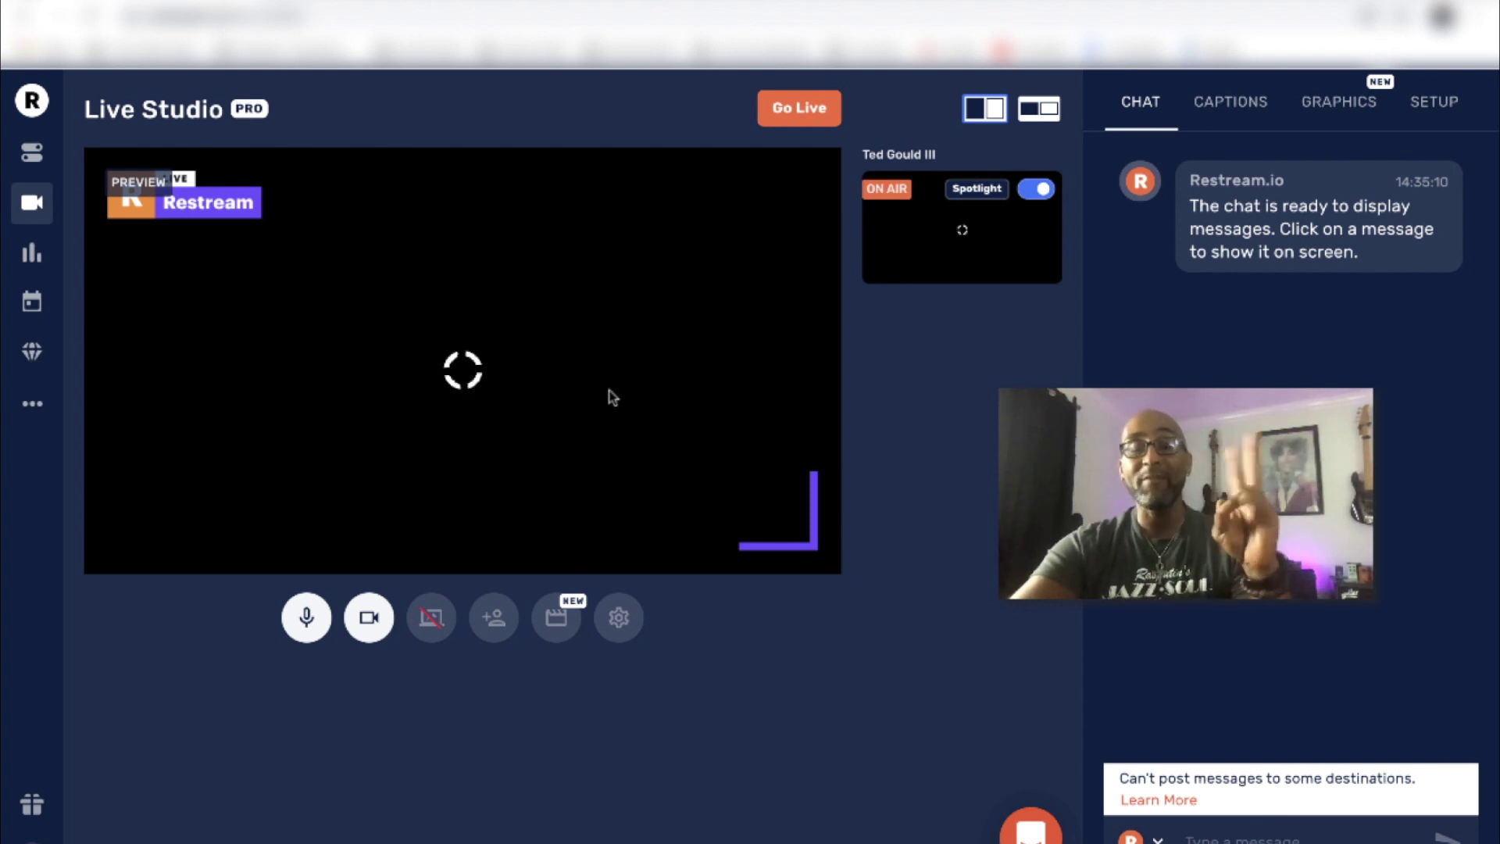
click(618, 618)
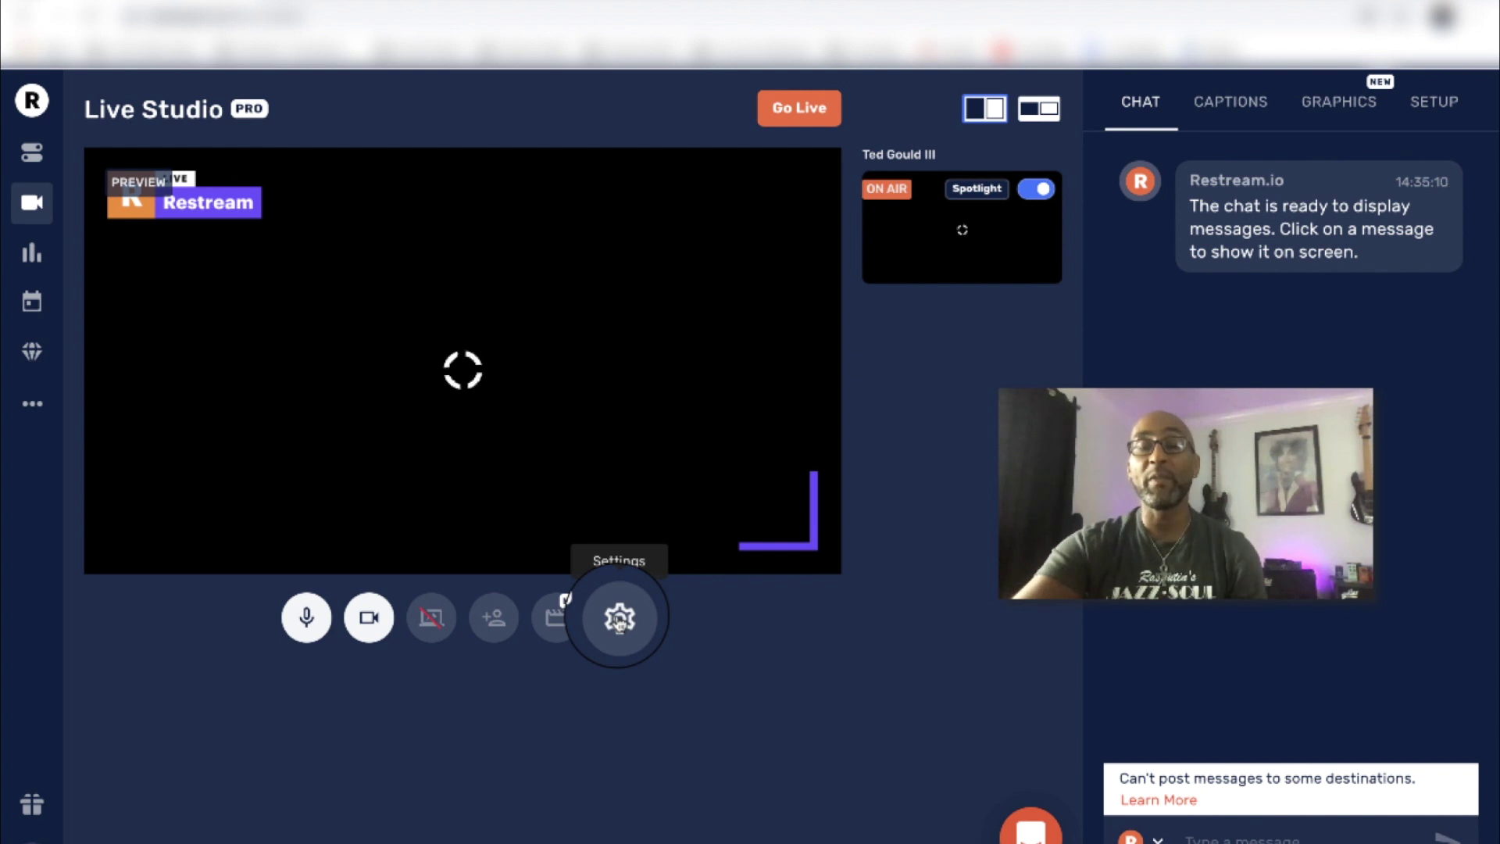
click(620, 625)
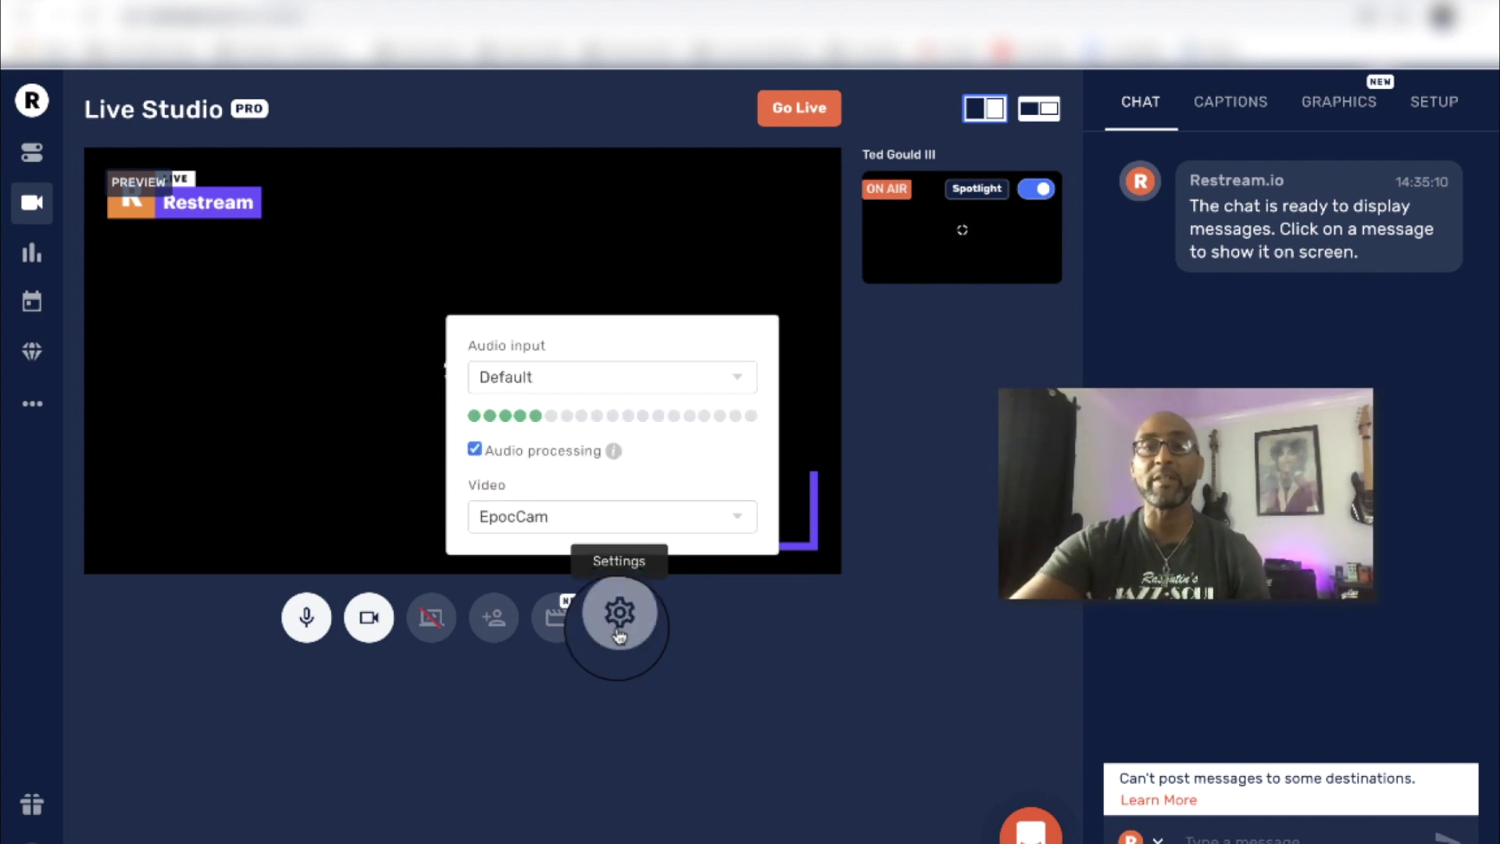
click(689, 389)
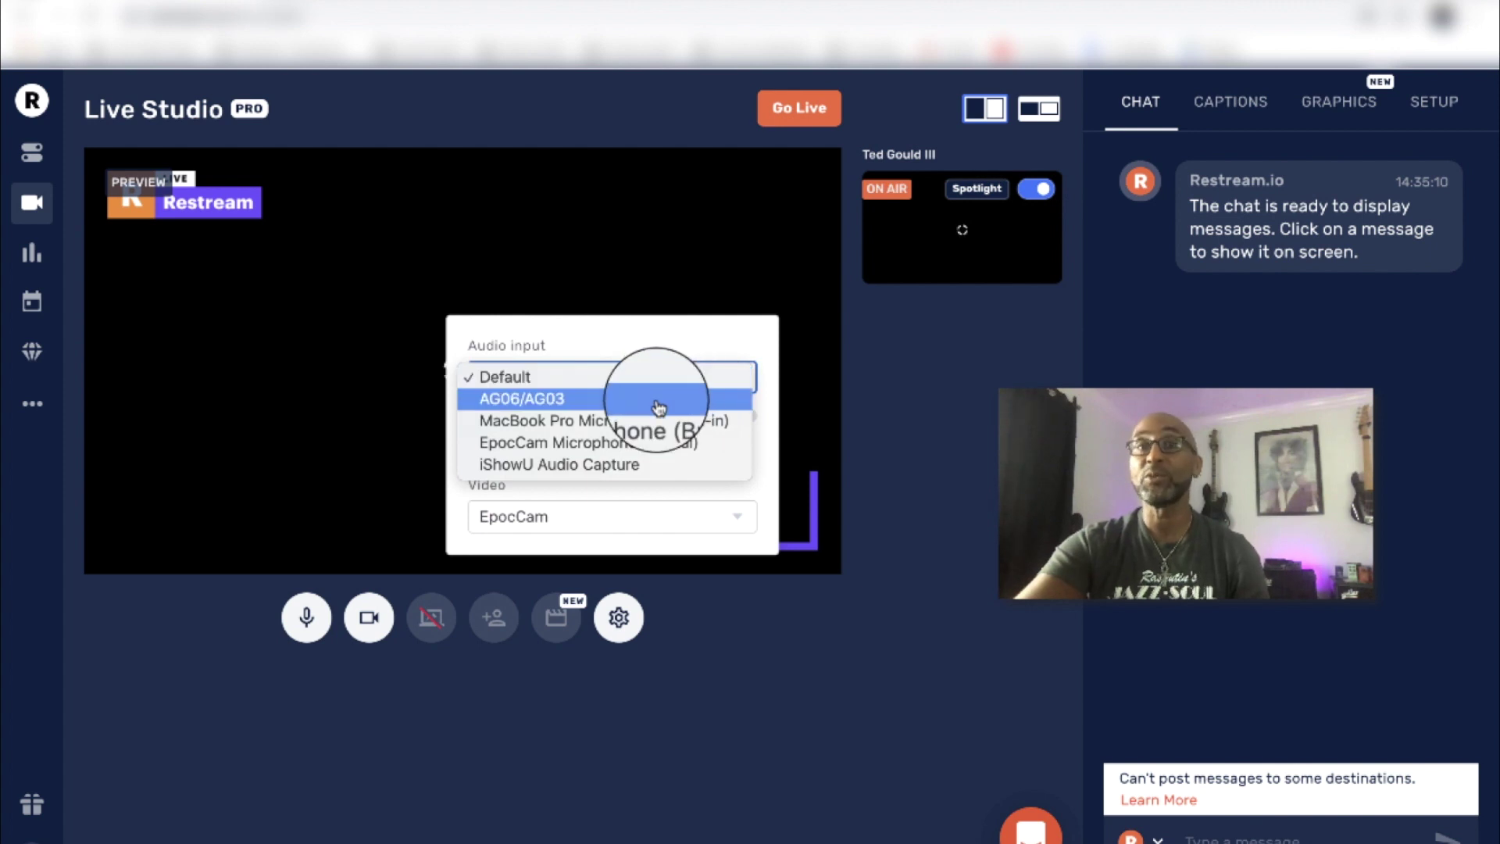
click(658, 403)
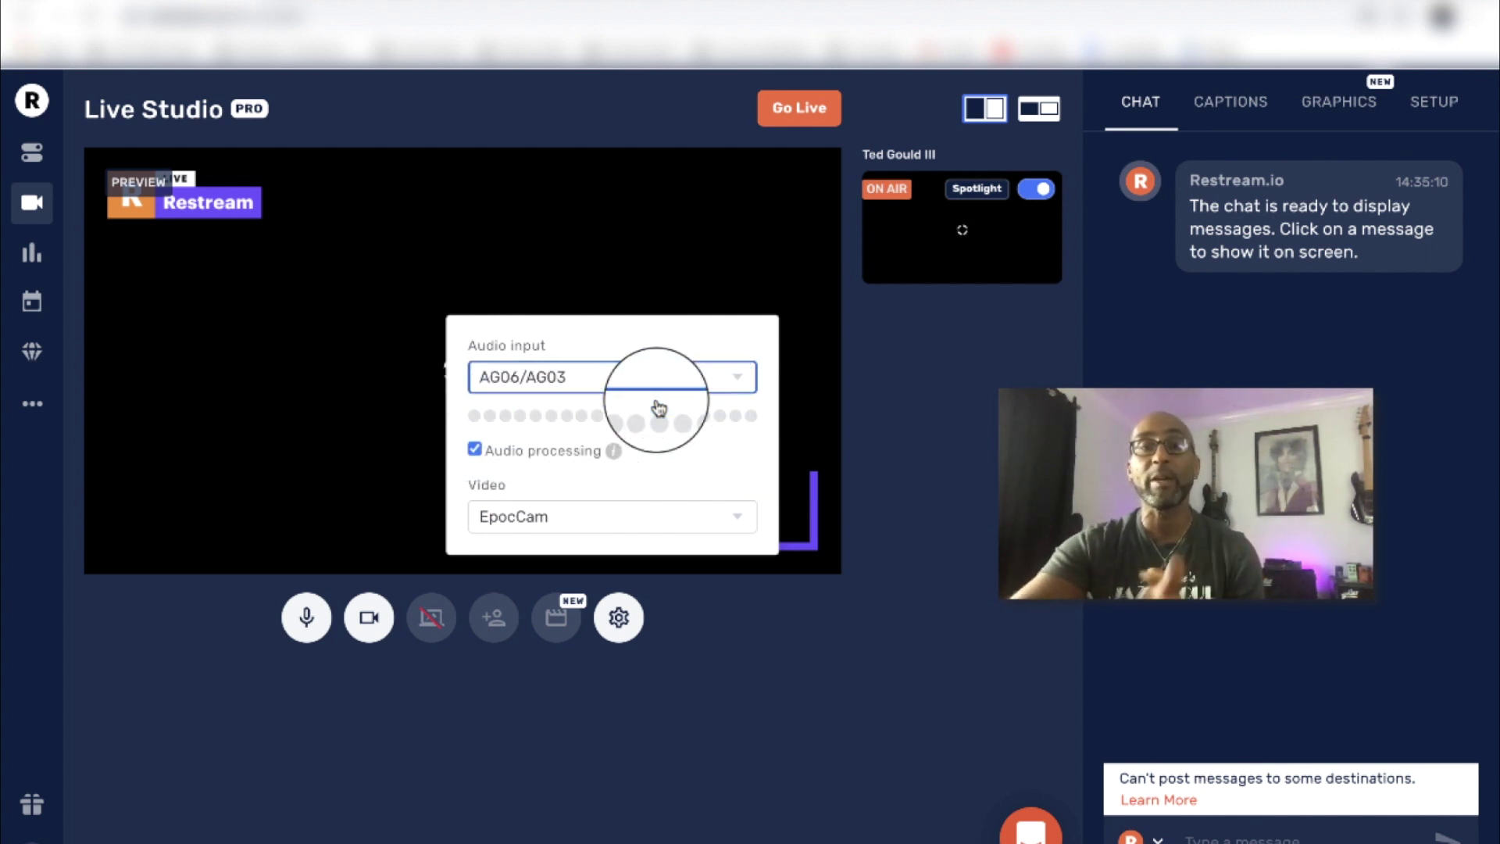
click(680, 517)
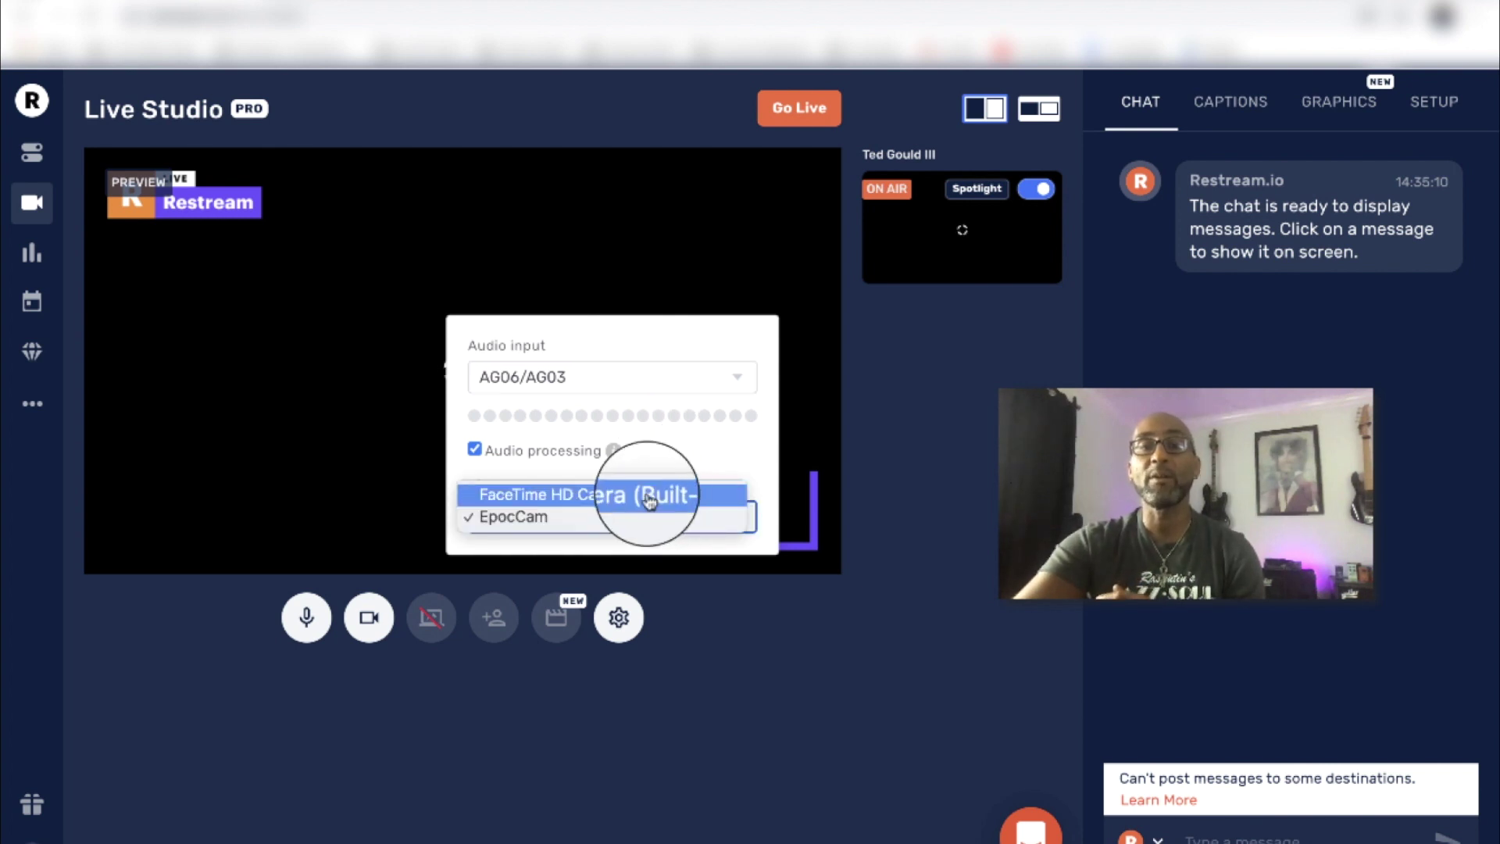
click(648, 495)
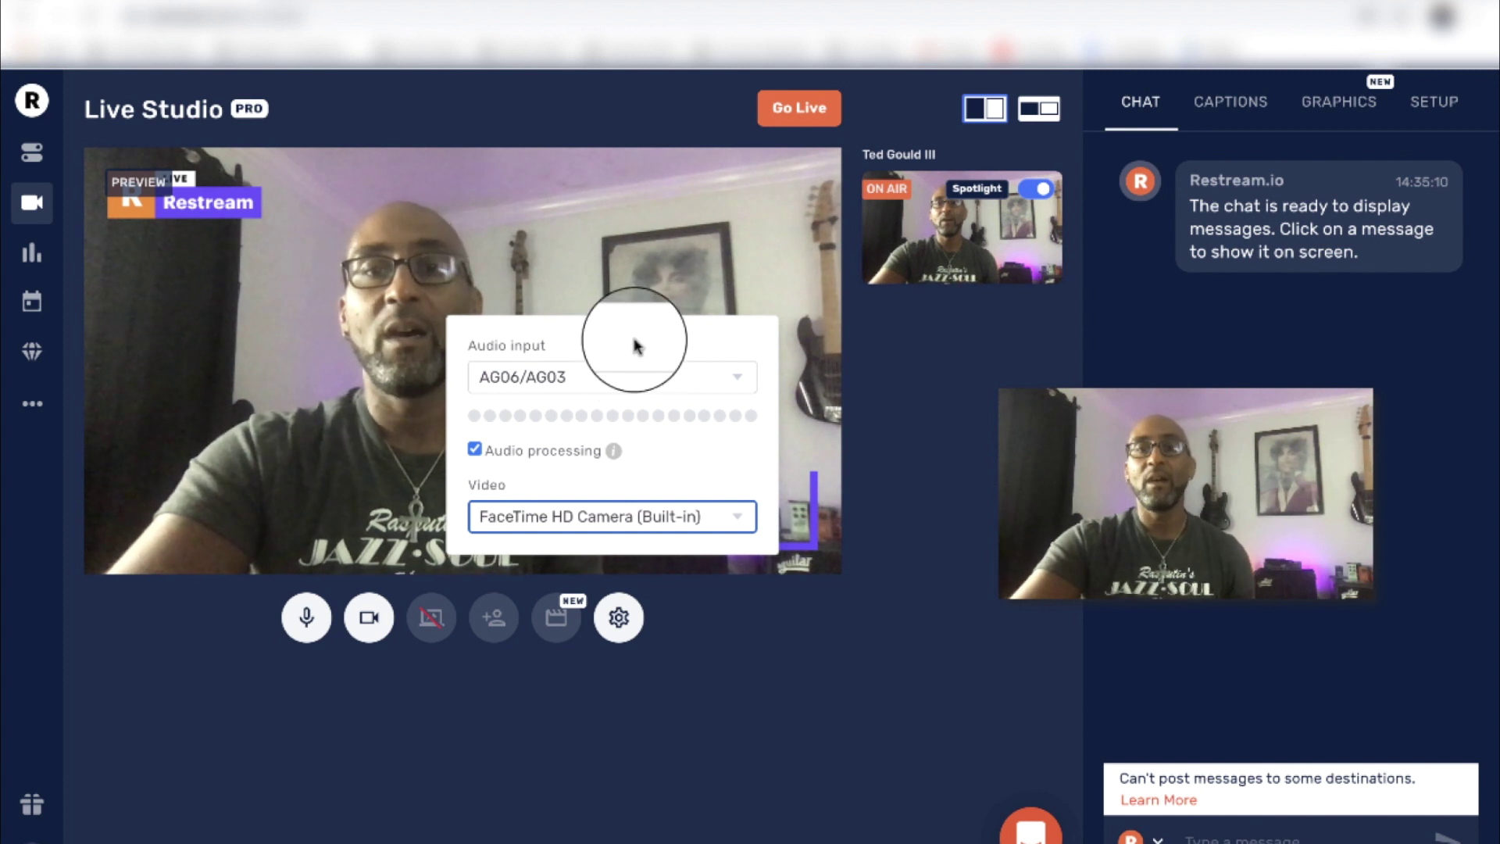
drag(634, 346, 1034, 401)
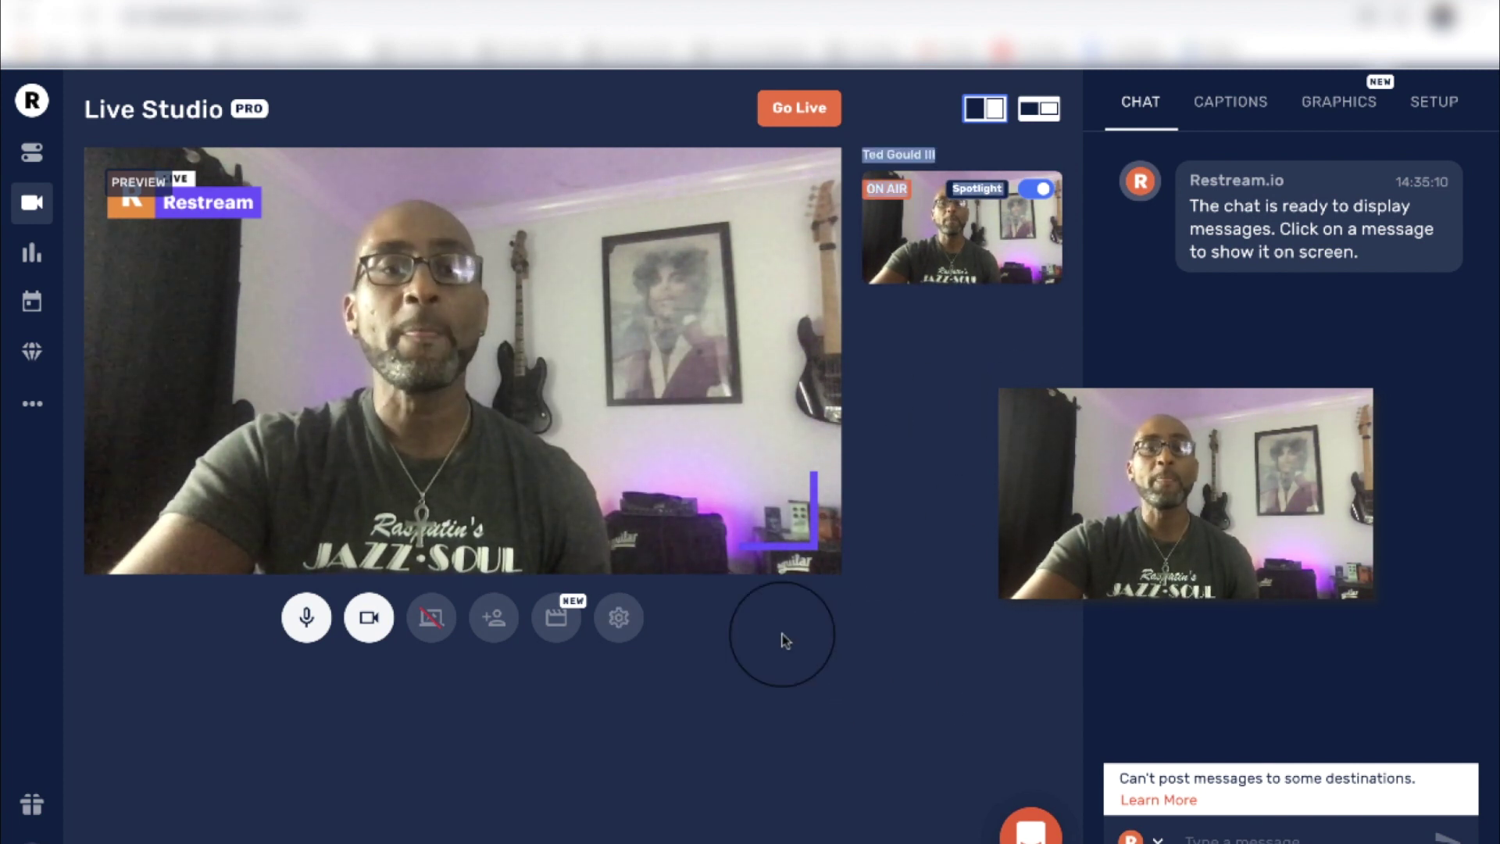
Try out the stream controls by disabling the camera, muting and unmuting the microphone, and re-enabling the camera.
click(371, 620)
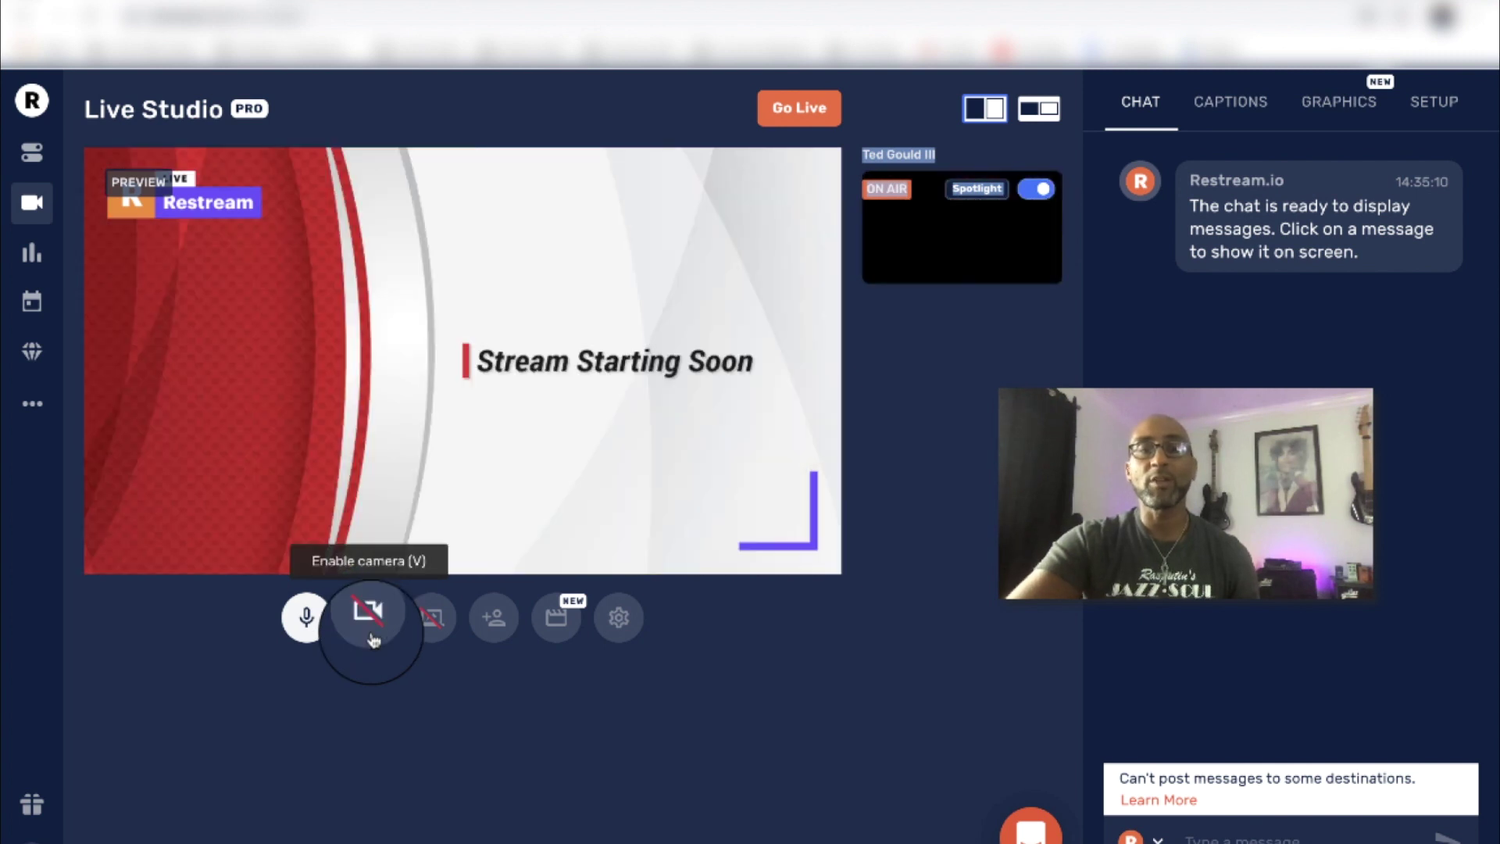
click(320, 630)
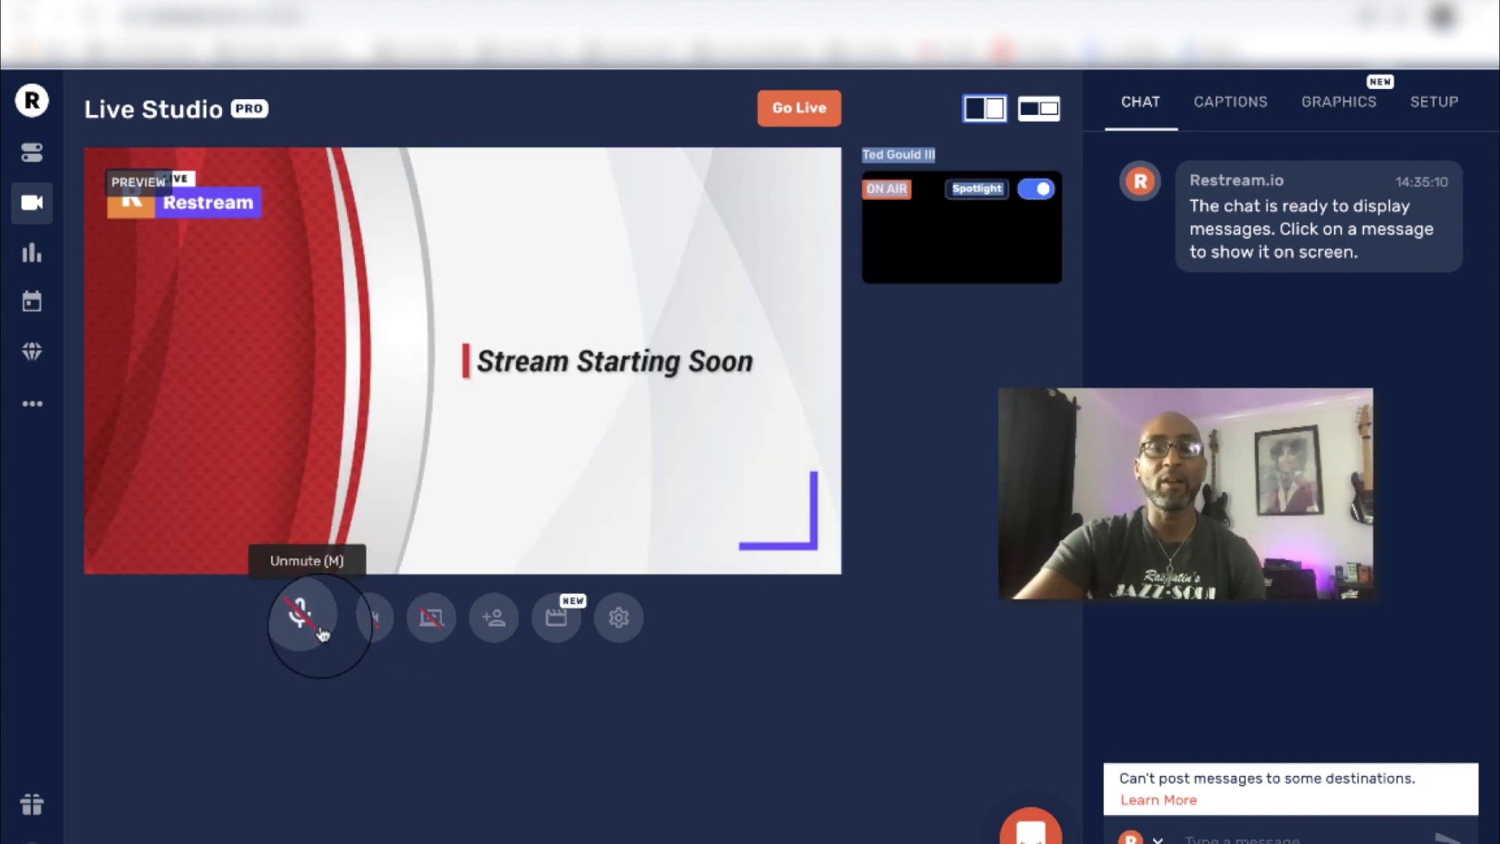
click(320, 630)
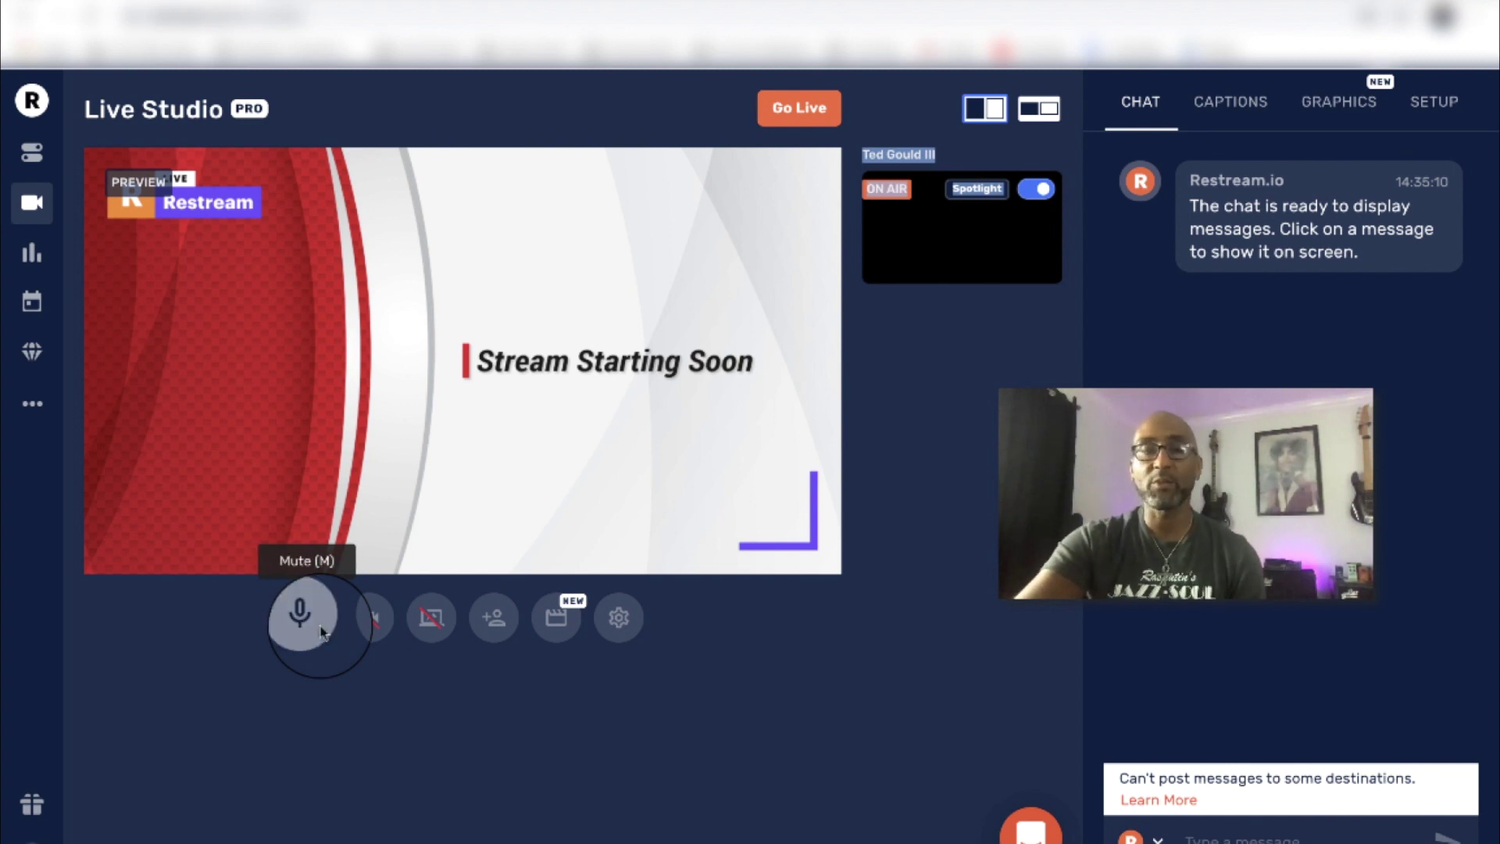
click(380, 627)
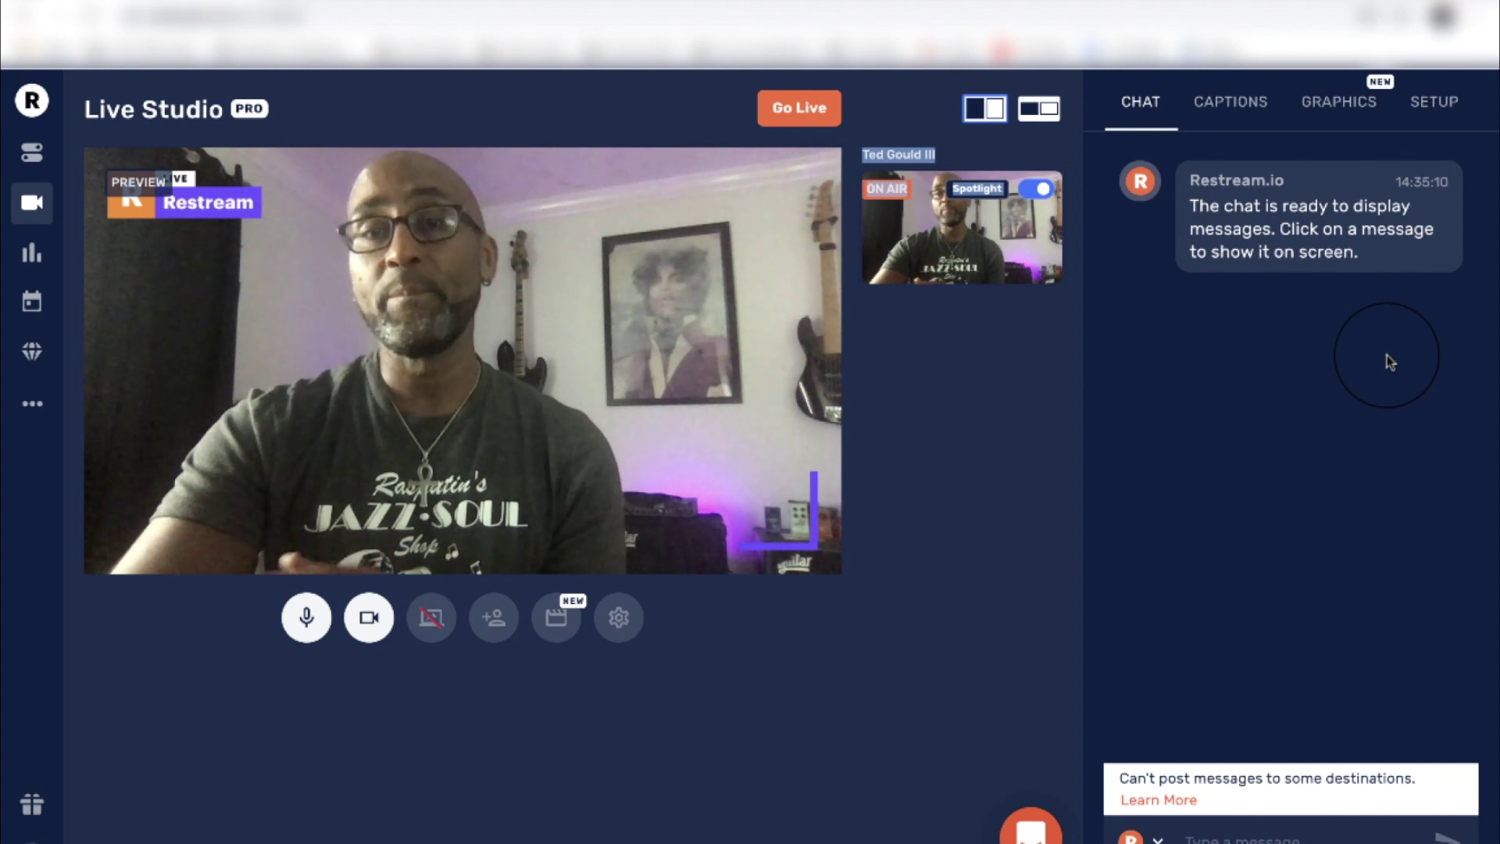
View the stream's captions and the form for adding a new one.
click(1221, 106)
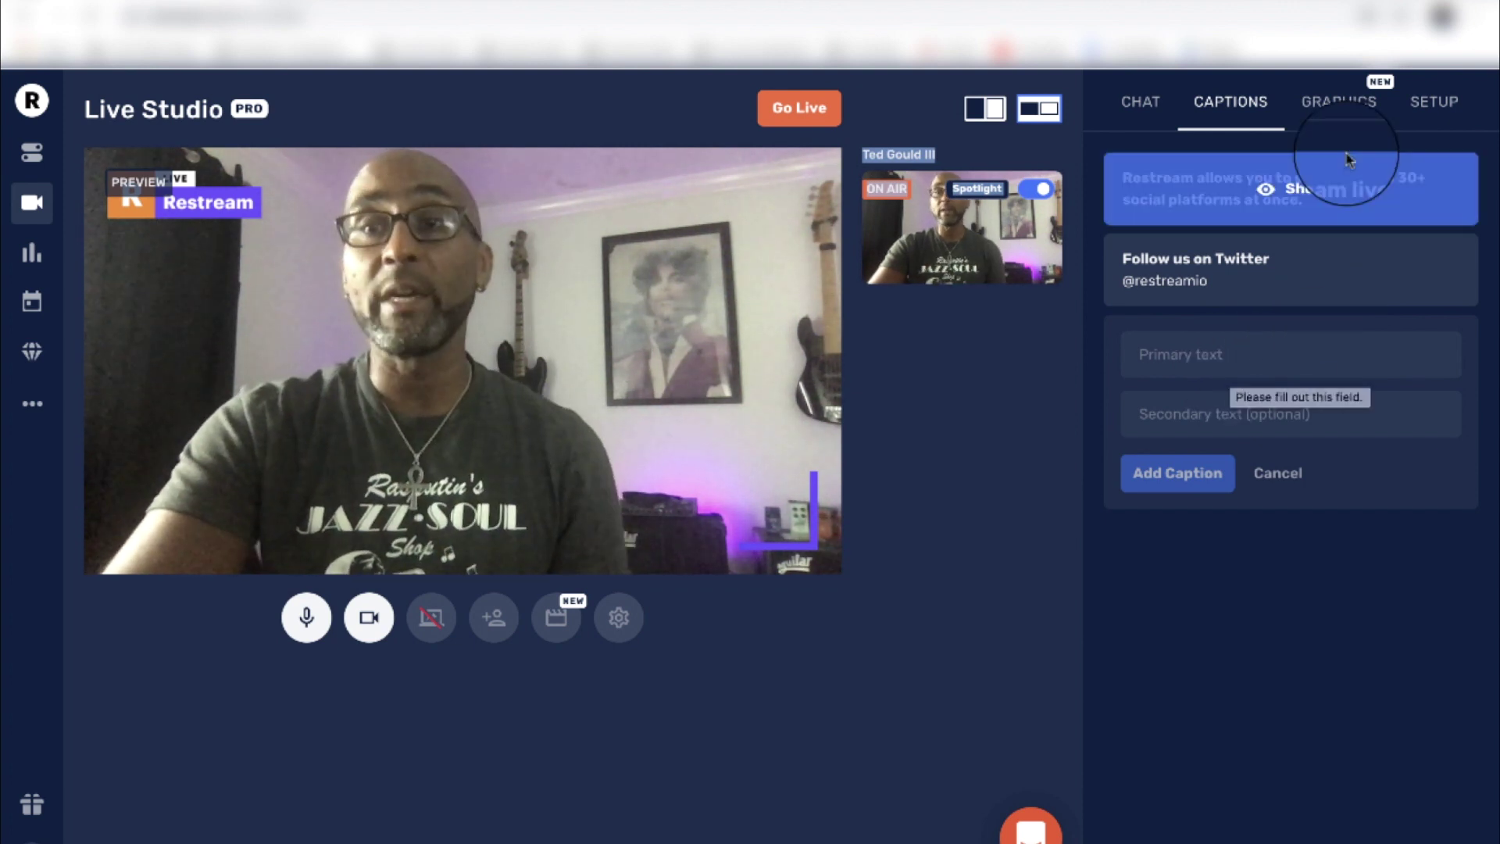
Hide the default Restream overlay and show the red-and-white frame overlay beside it on the stream.
click(1342, 102)
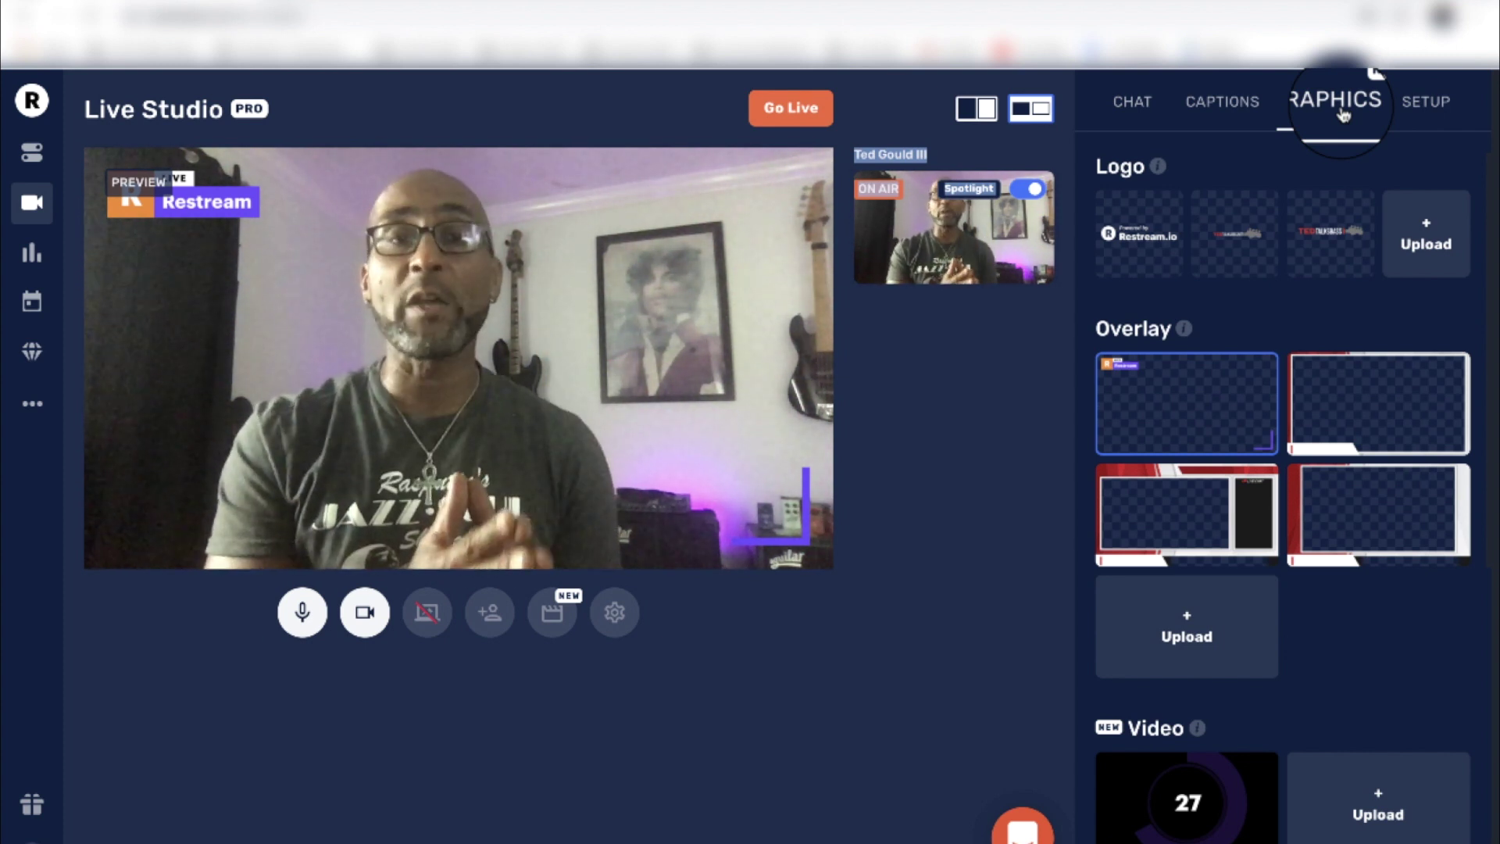
mouse_move(1193, 414)
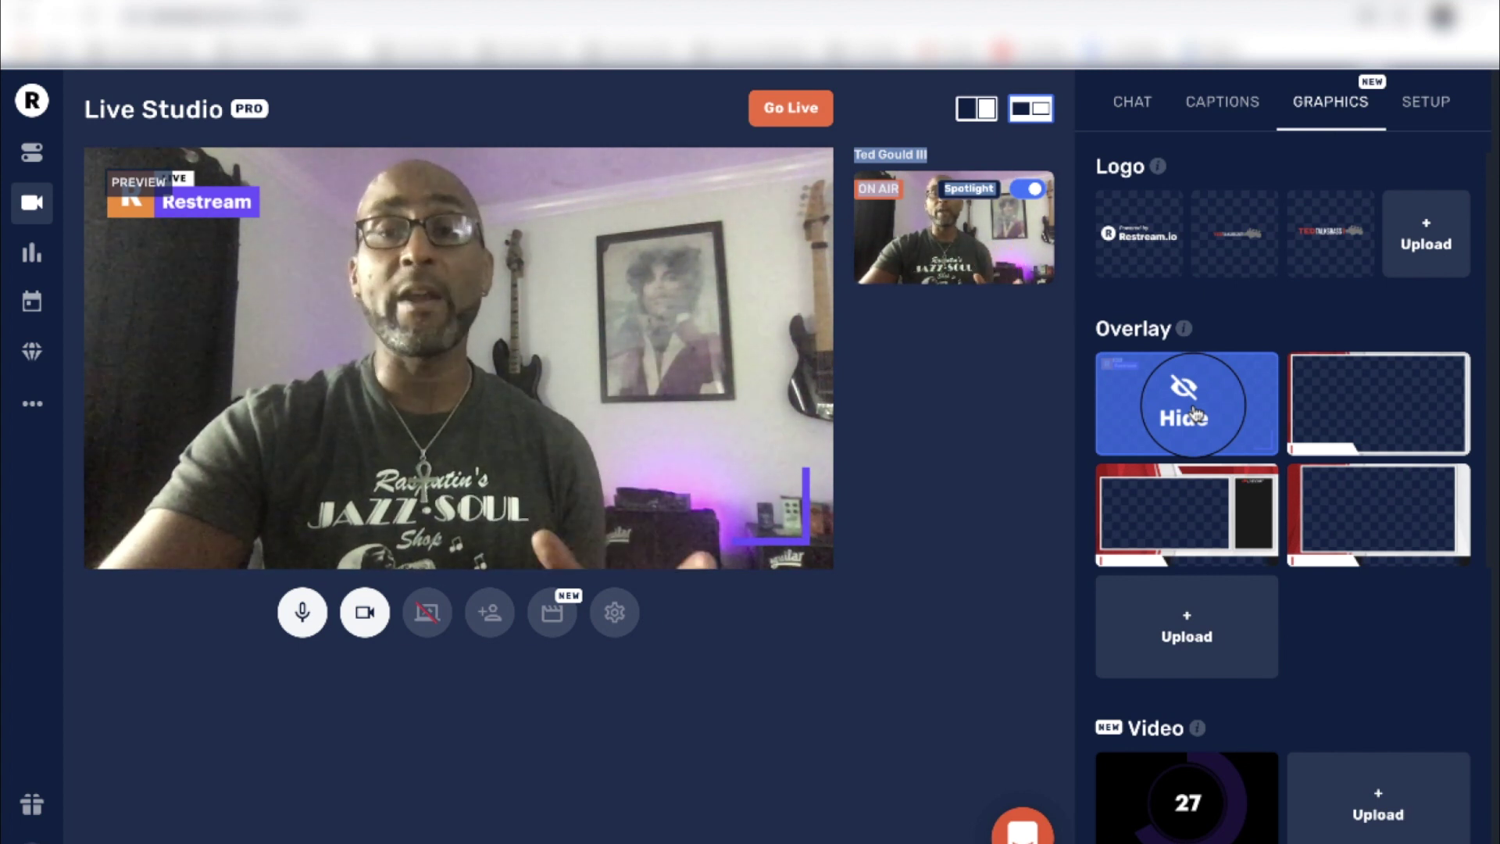
click(1193, 414)
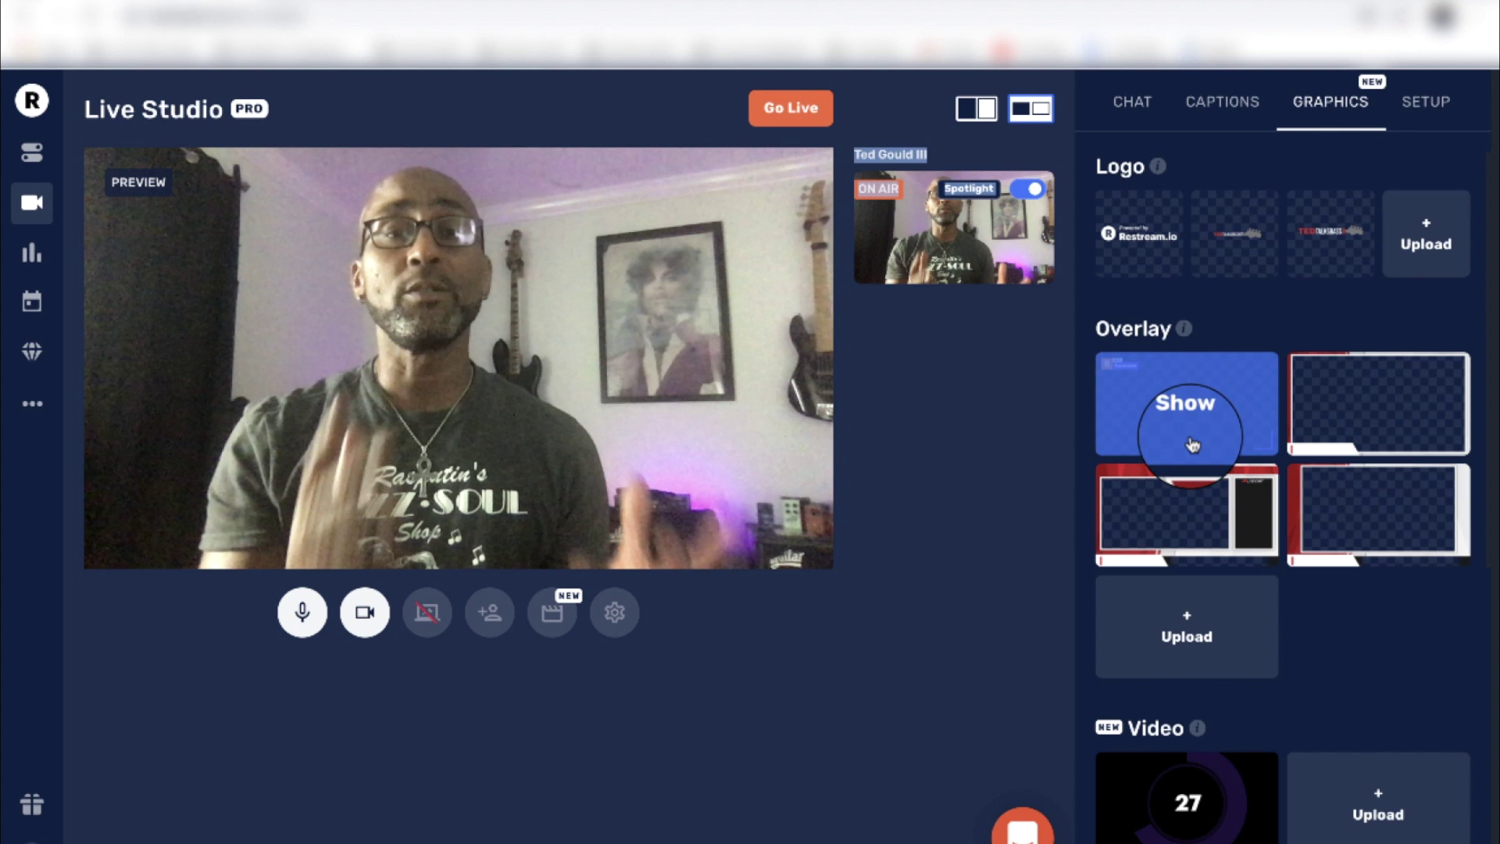
mouse_move(1296, 425)
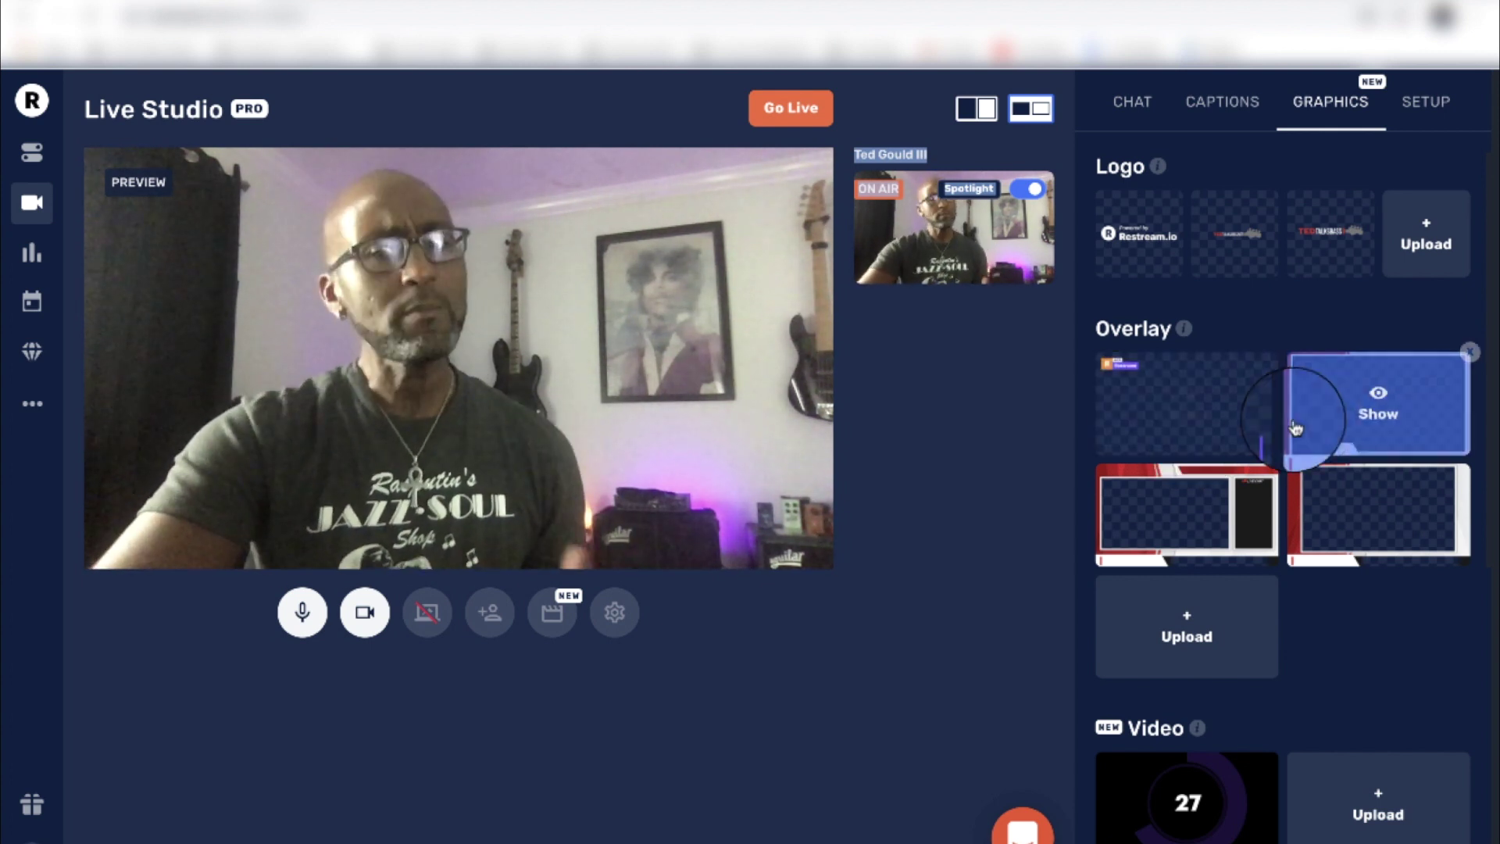
click(1378, 408)
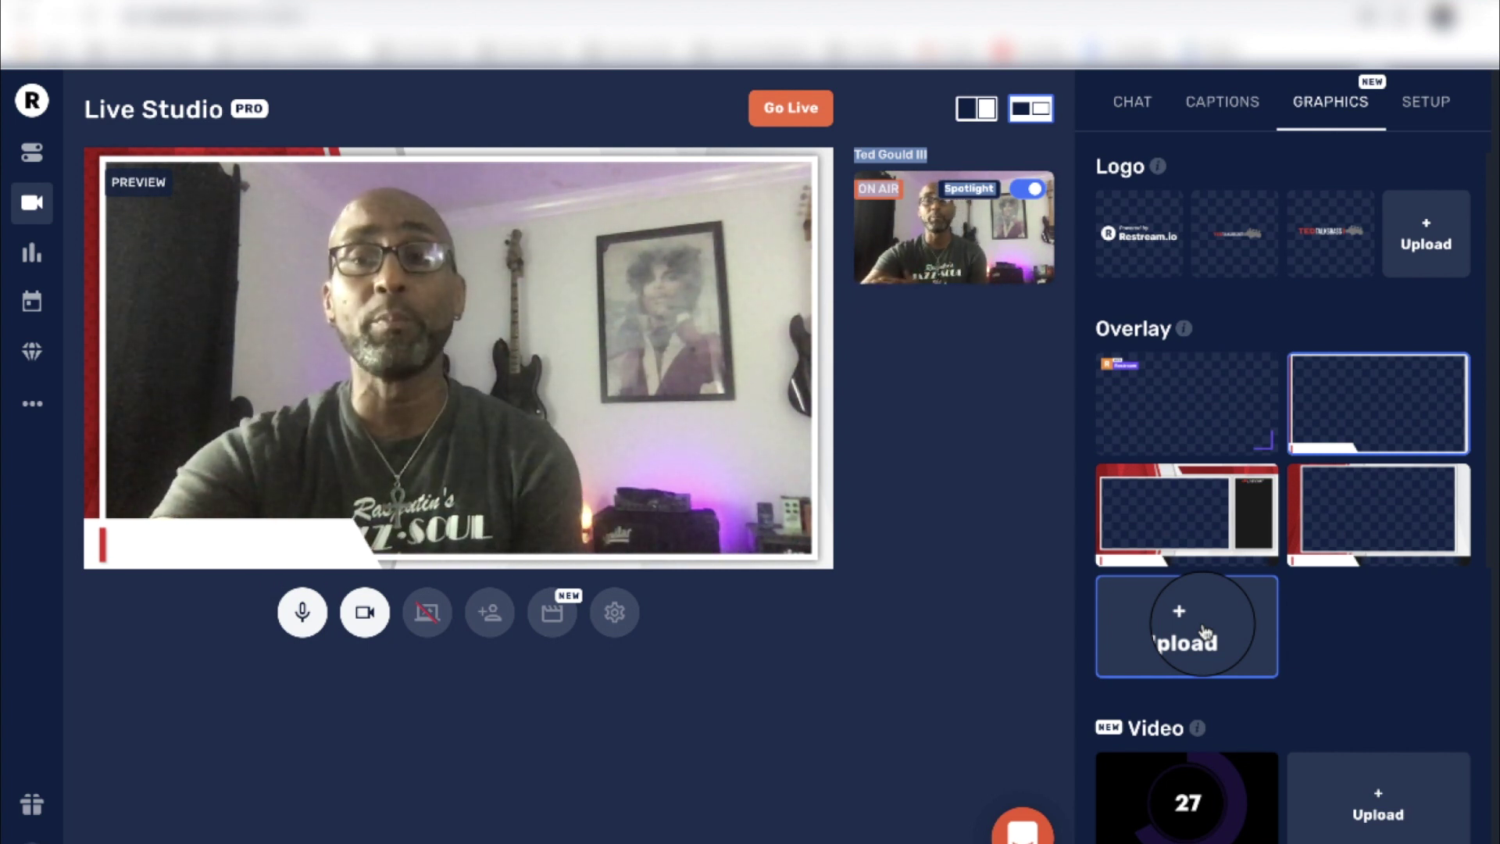
Hide the red-and-white frame overlay and show it again, together with the third logo.
mouse_move(1360, 348)
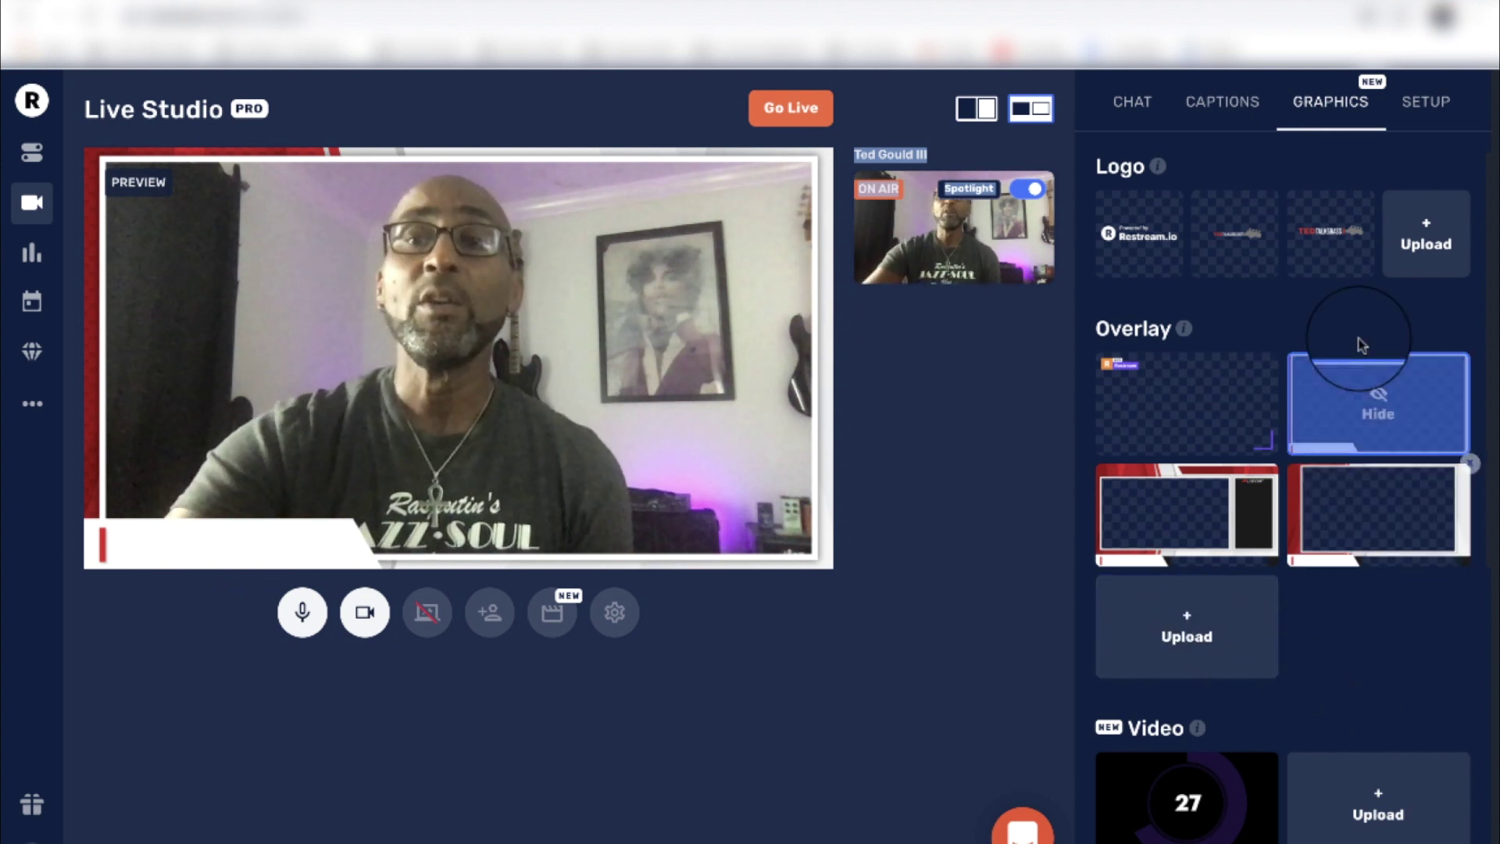
click(1384, 408)
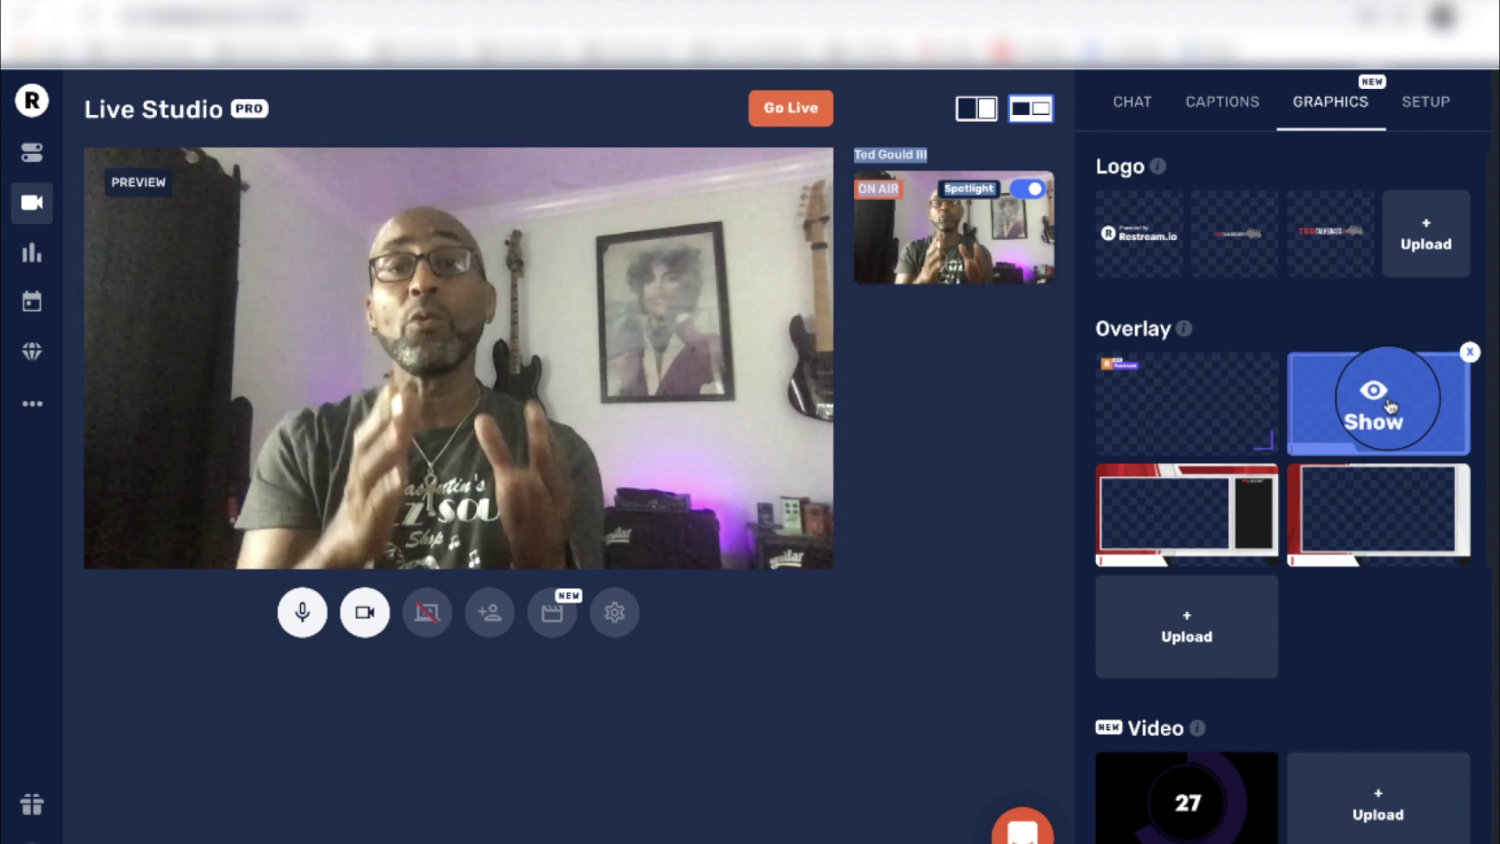
click(1389, 405)
Look over the Video, Background and Overlay graphics available for the stream.
scroll(1360, 391, down, 6)
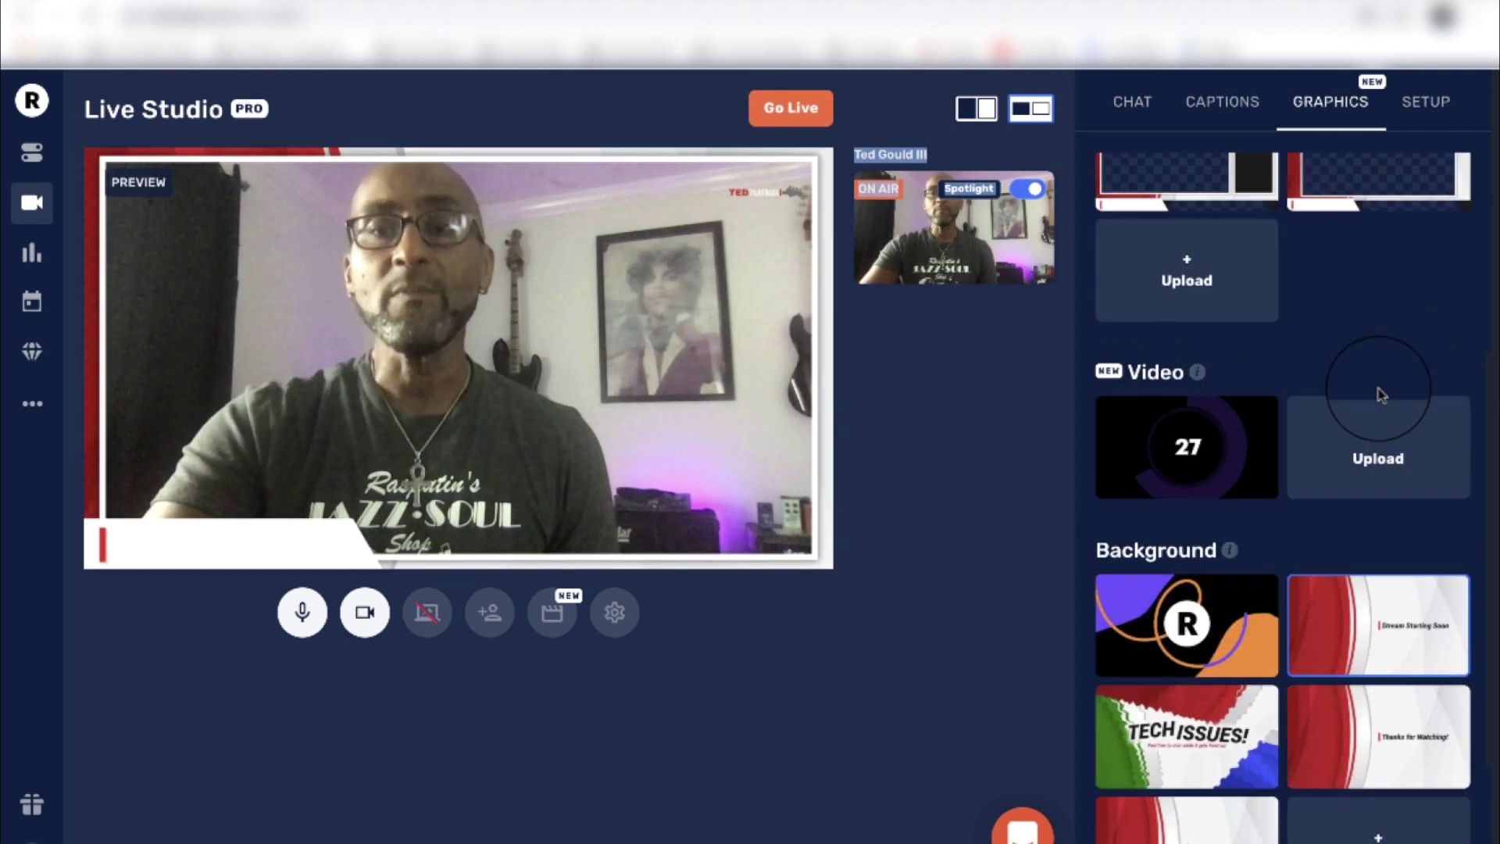
mouse_move(1188, 336)
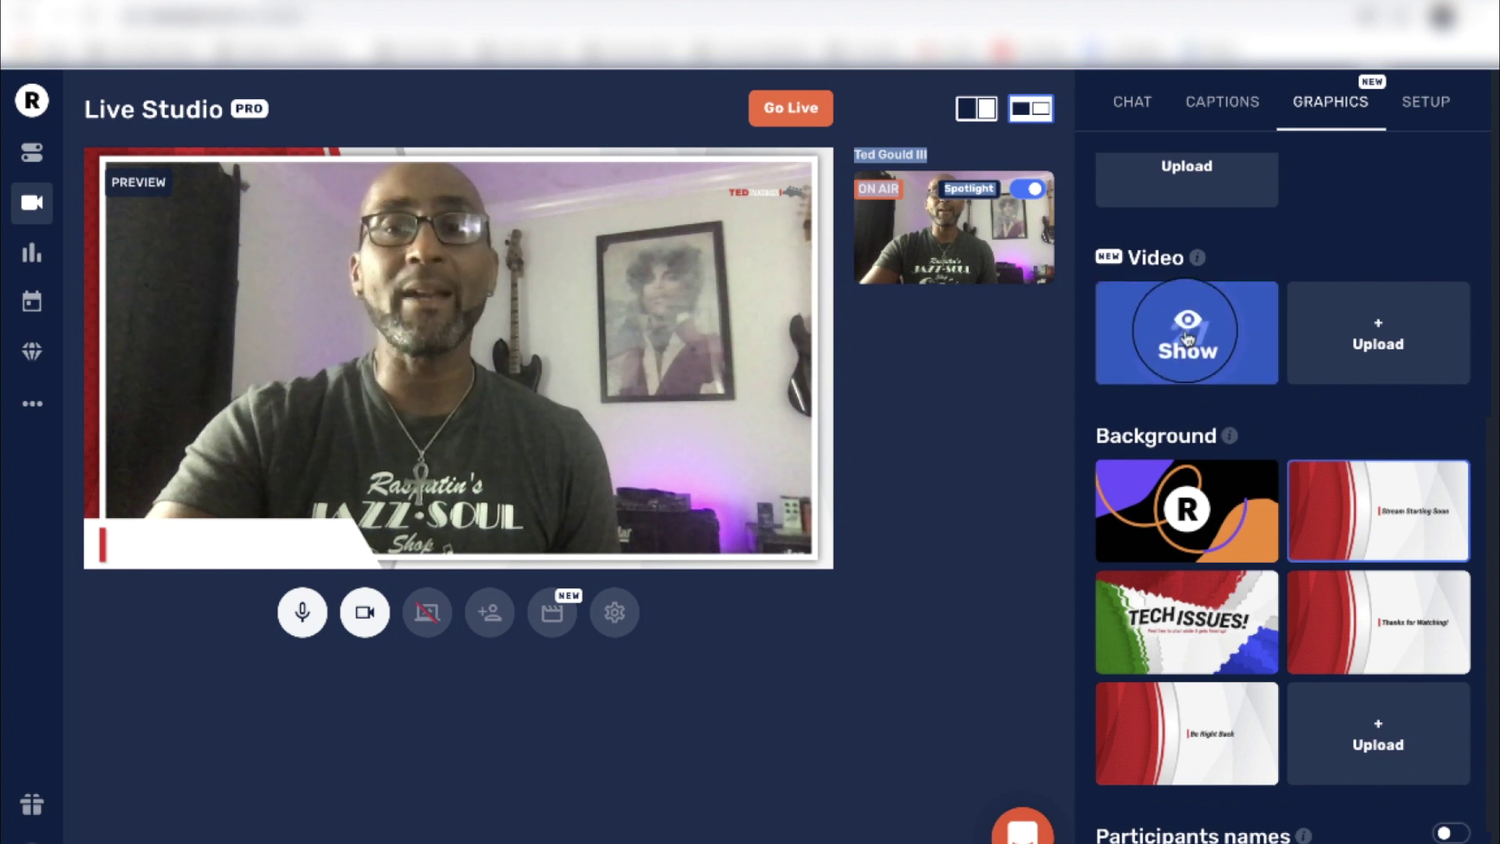
scroll(1189, 327, up, 6)
scroll(1190, 327, down, 1)
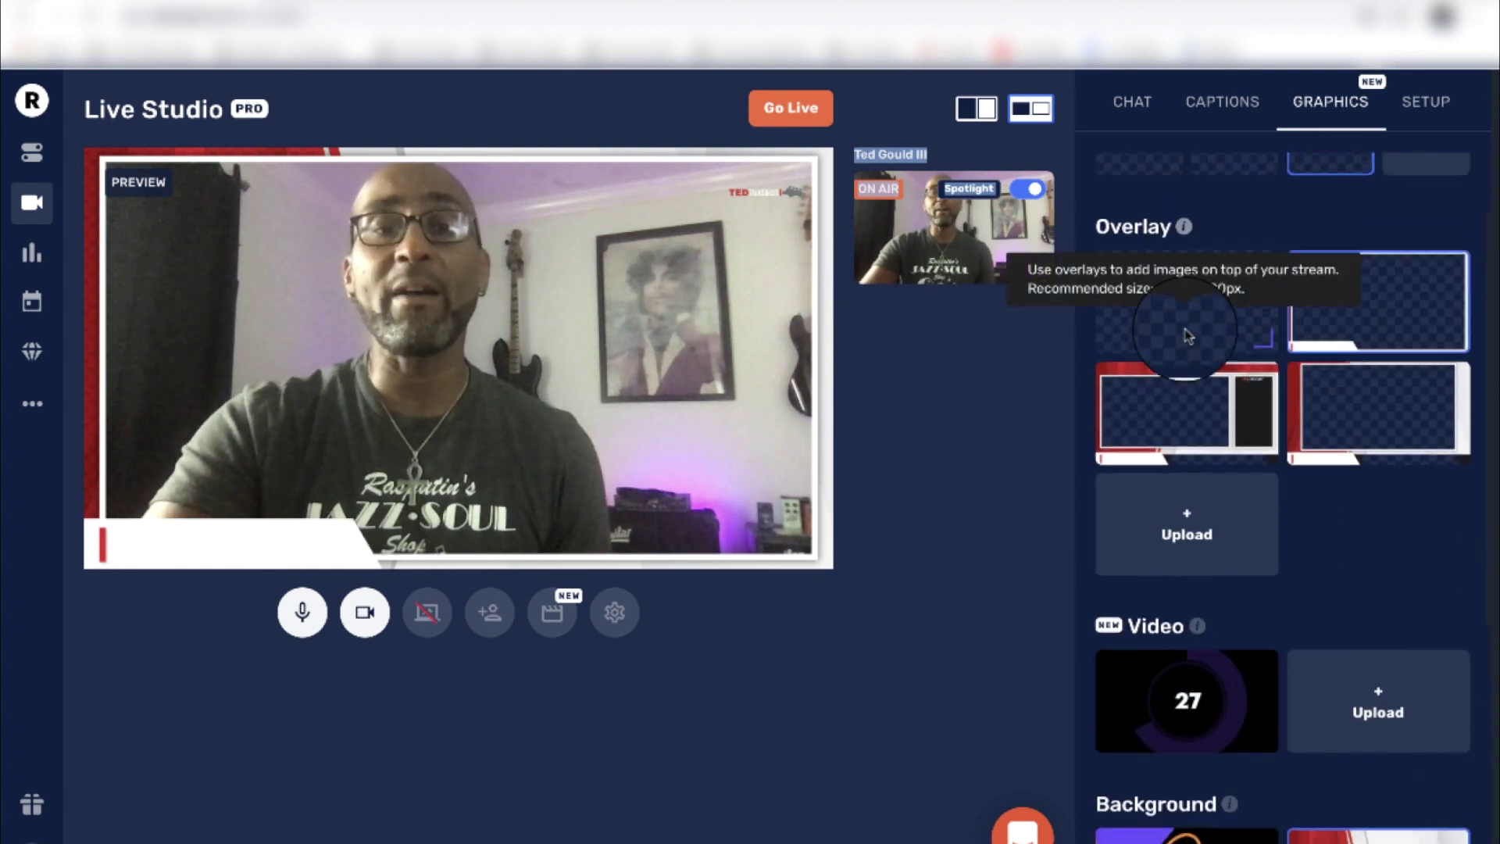
Turn off the camera and hide the red-and-white frame overlay so the stream shows the background and logo.
click(367, 616)
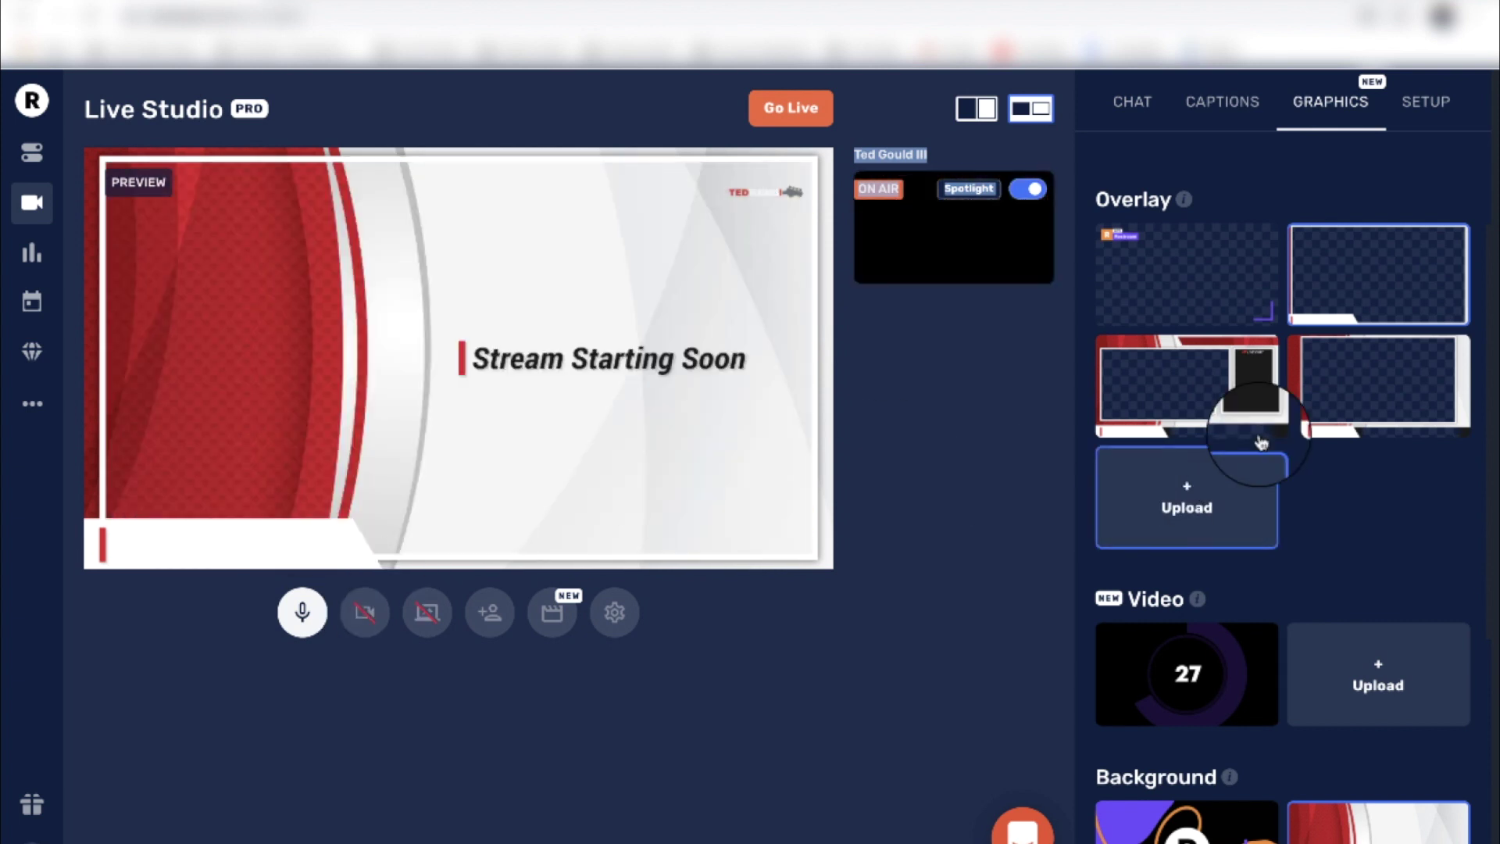
scroll(1219, 406, up, 2)
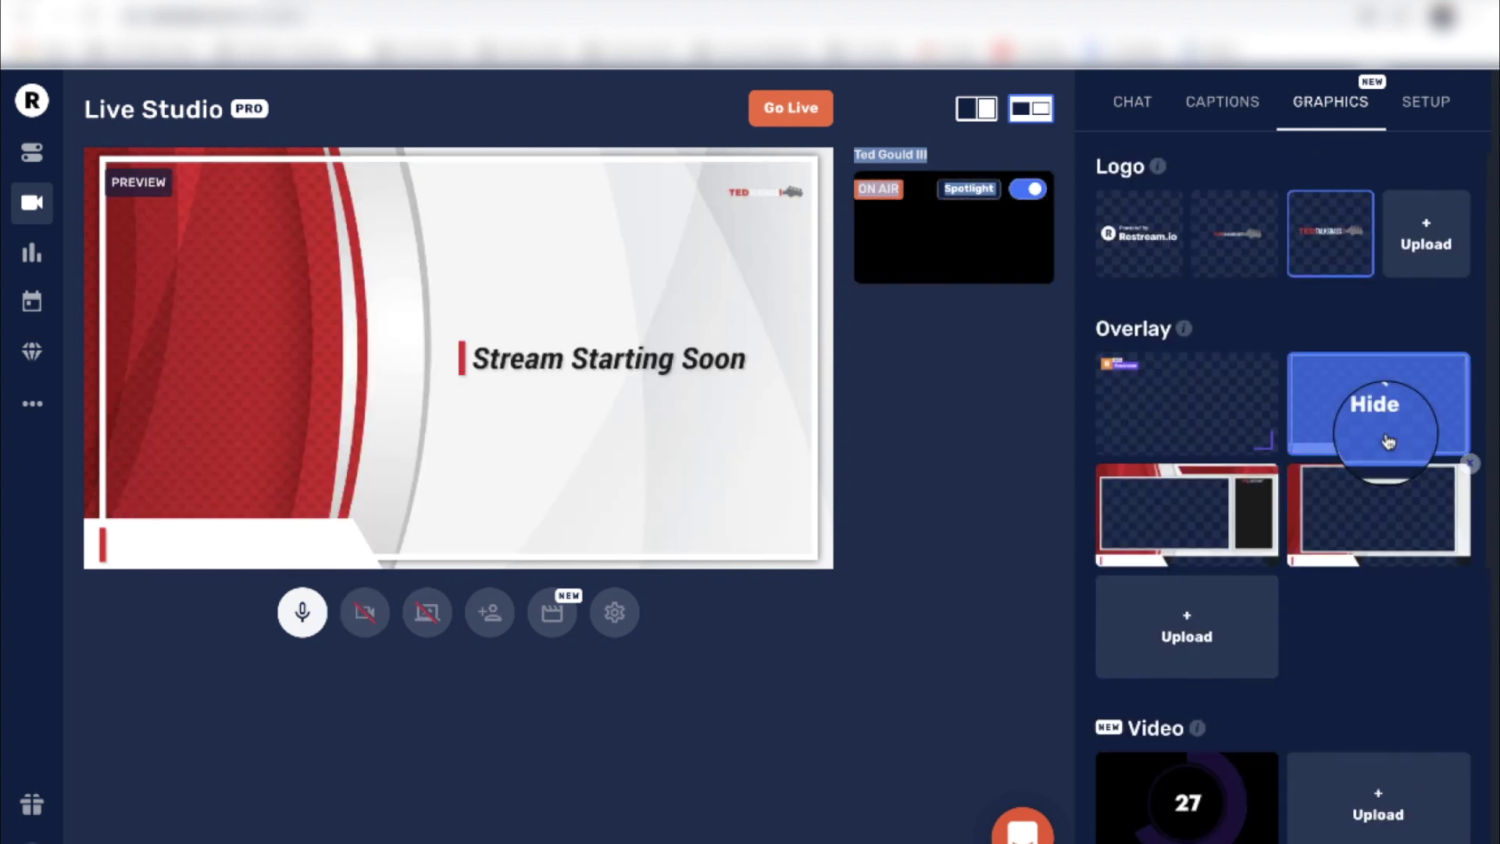
click(1379, 395)
Show the countdown video on the stream and hide it again.
scroll(1366, 526, down, 3)
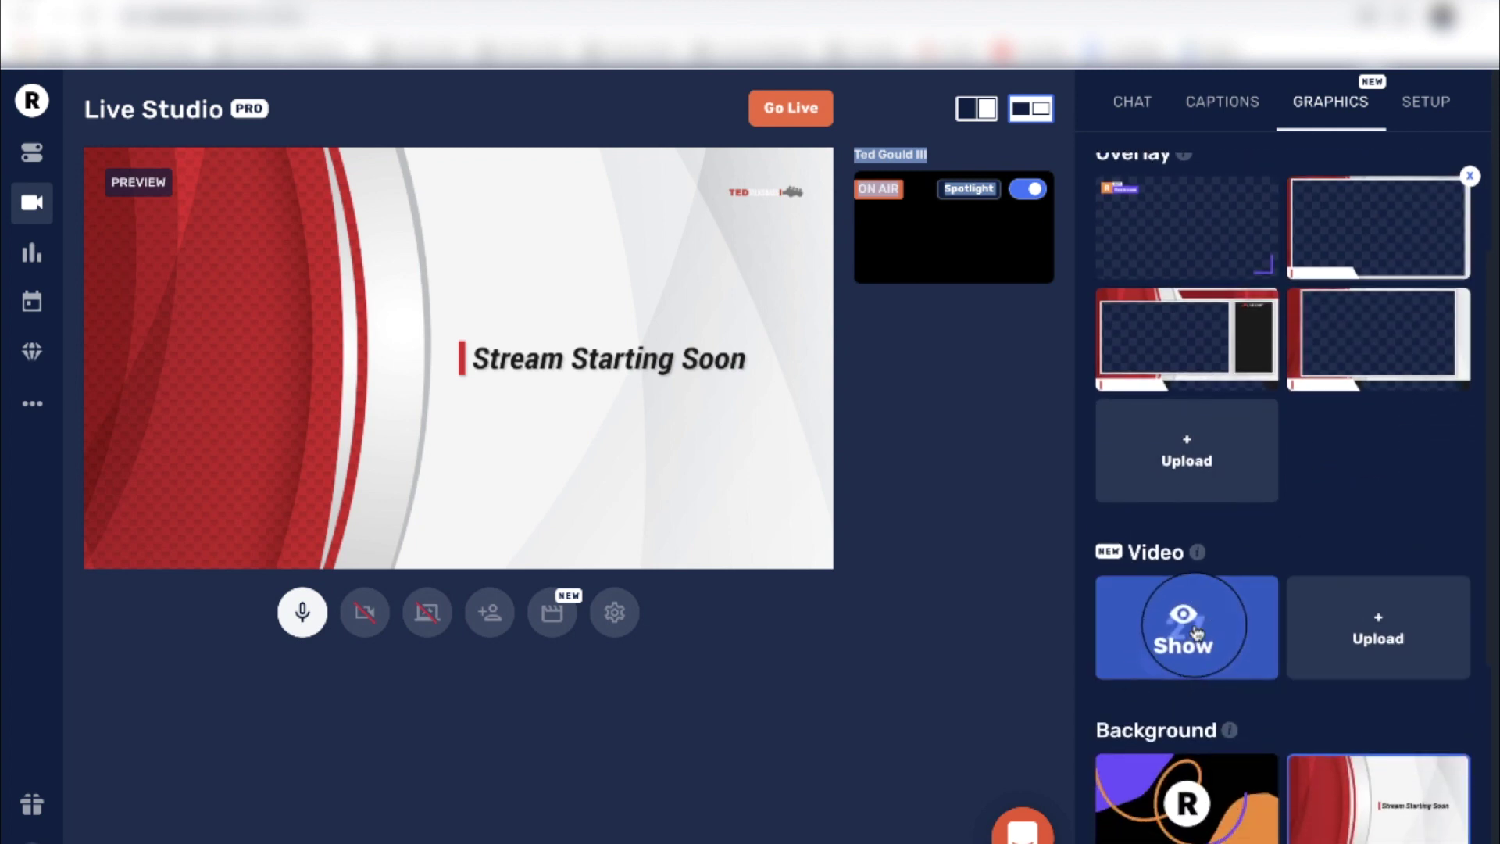
click(1196, 633)
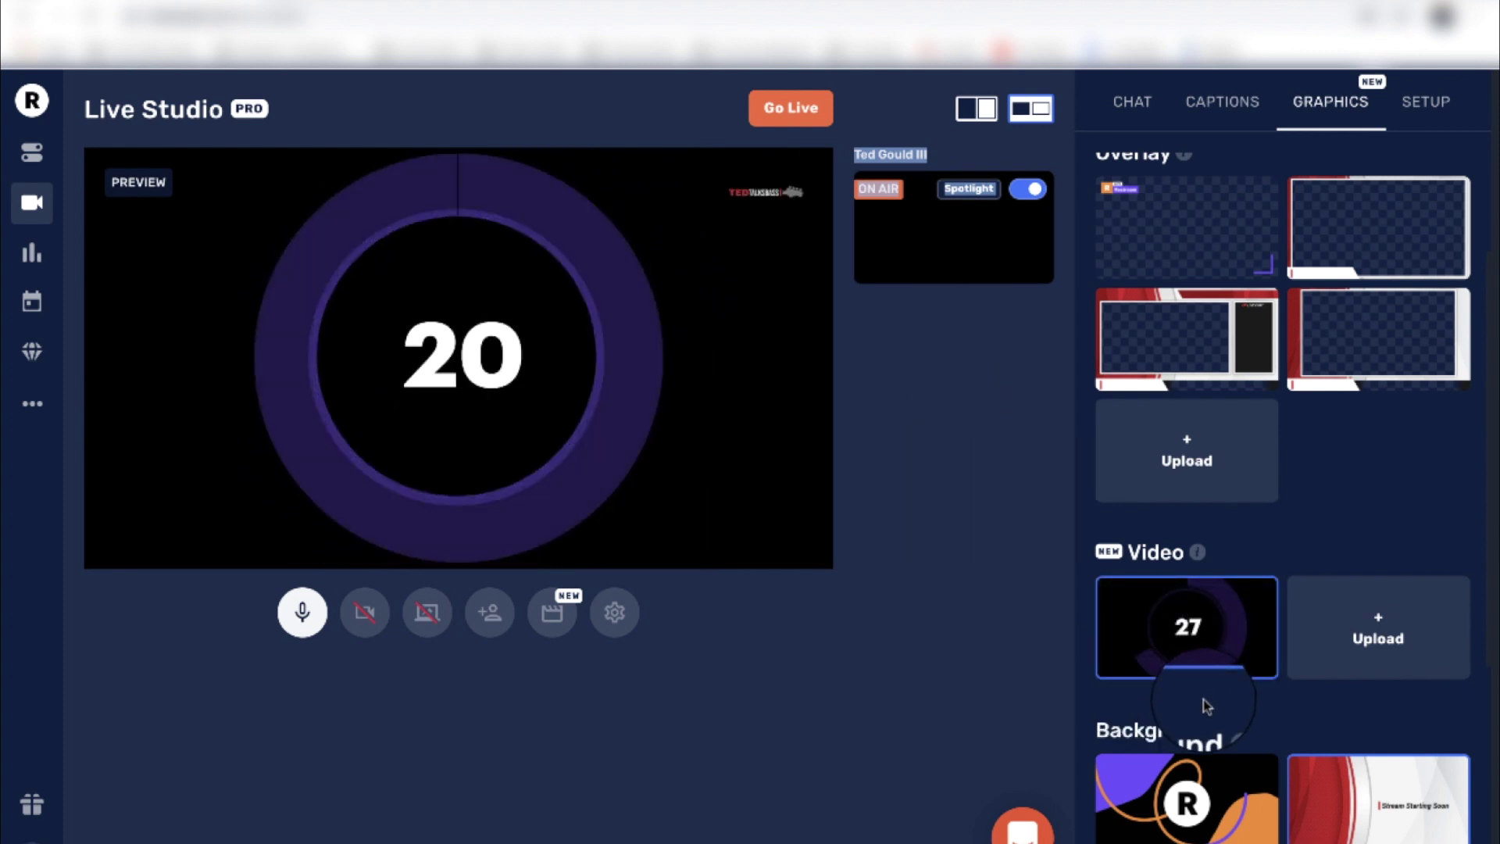
mouse_move(1196, 657)
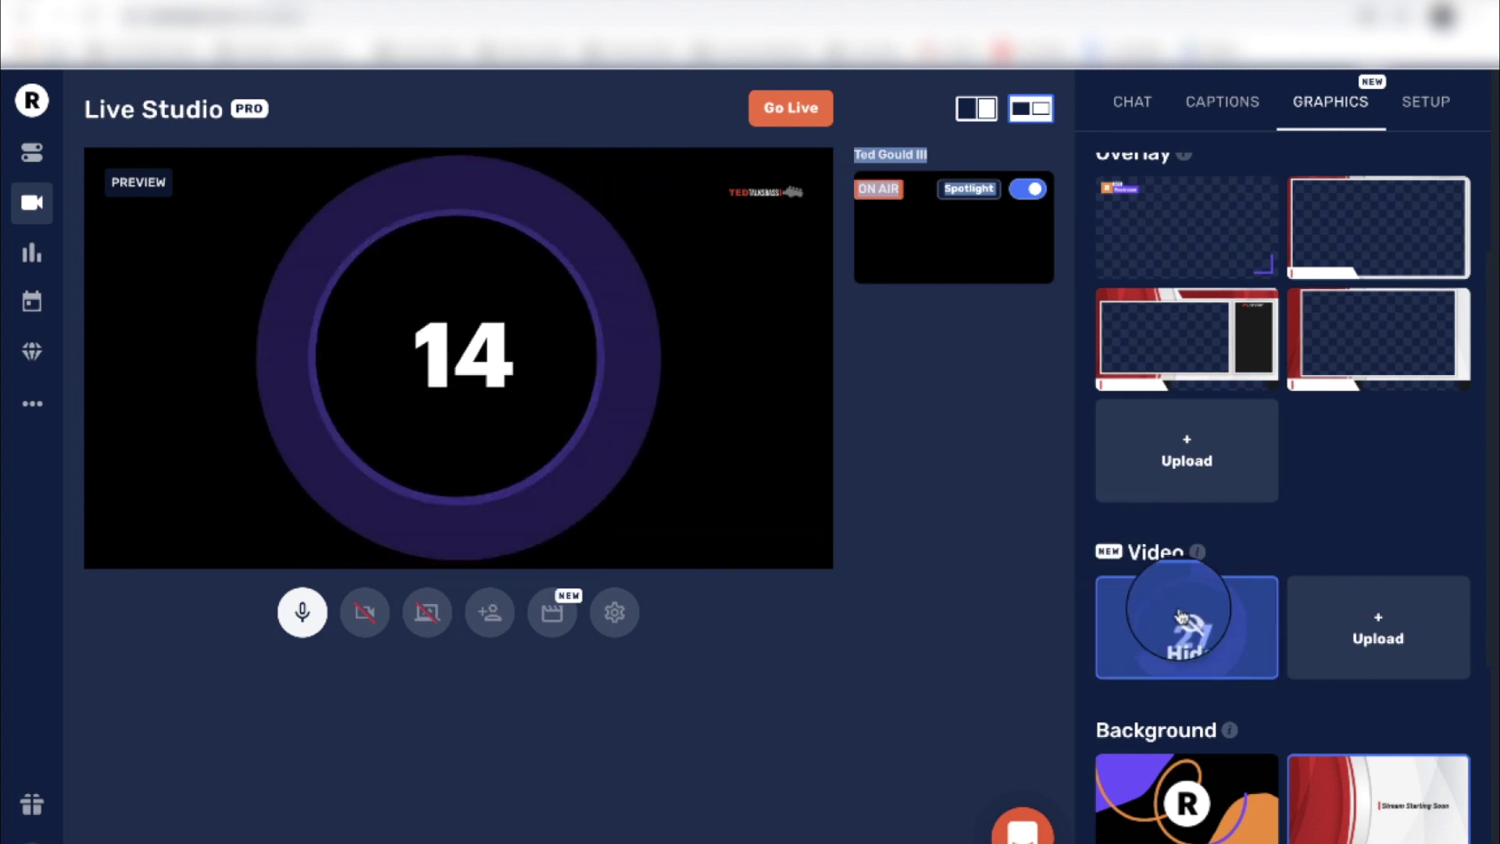
click(1188, 620)
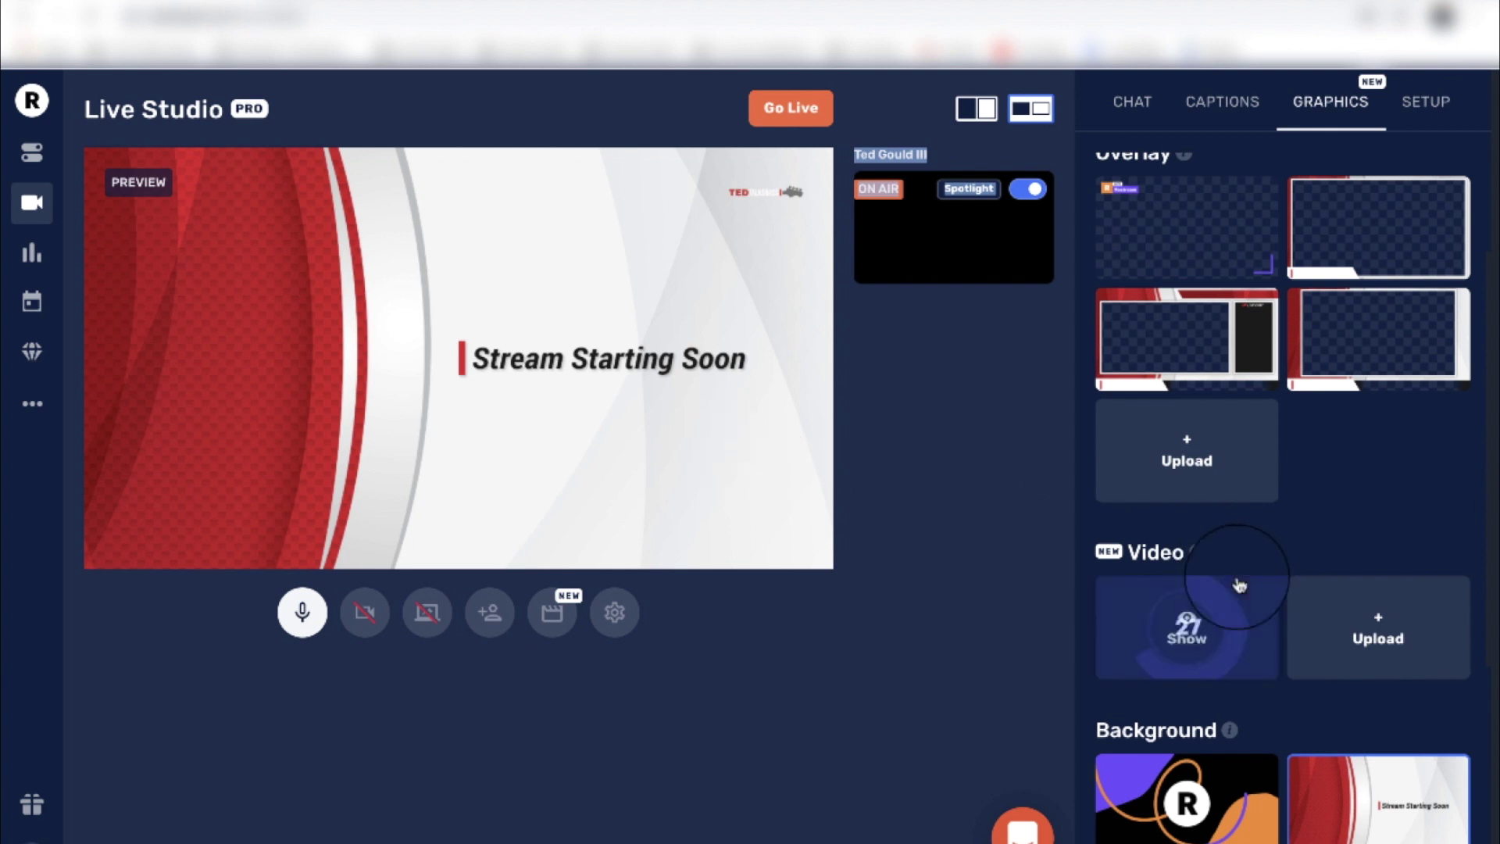
Show the Thanks for Watching!, Tech Issues! and Be Right Back backgrounds in turn, keep Be Right Back, and turn the camera back on.
scroll(1342, 650, down, 4)
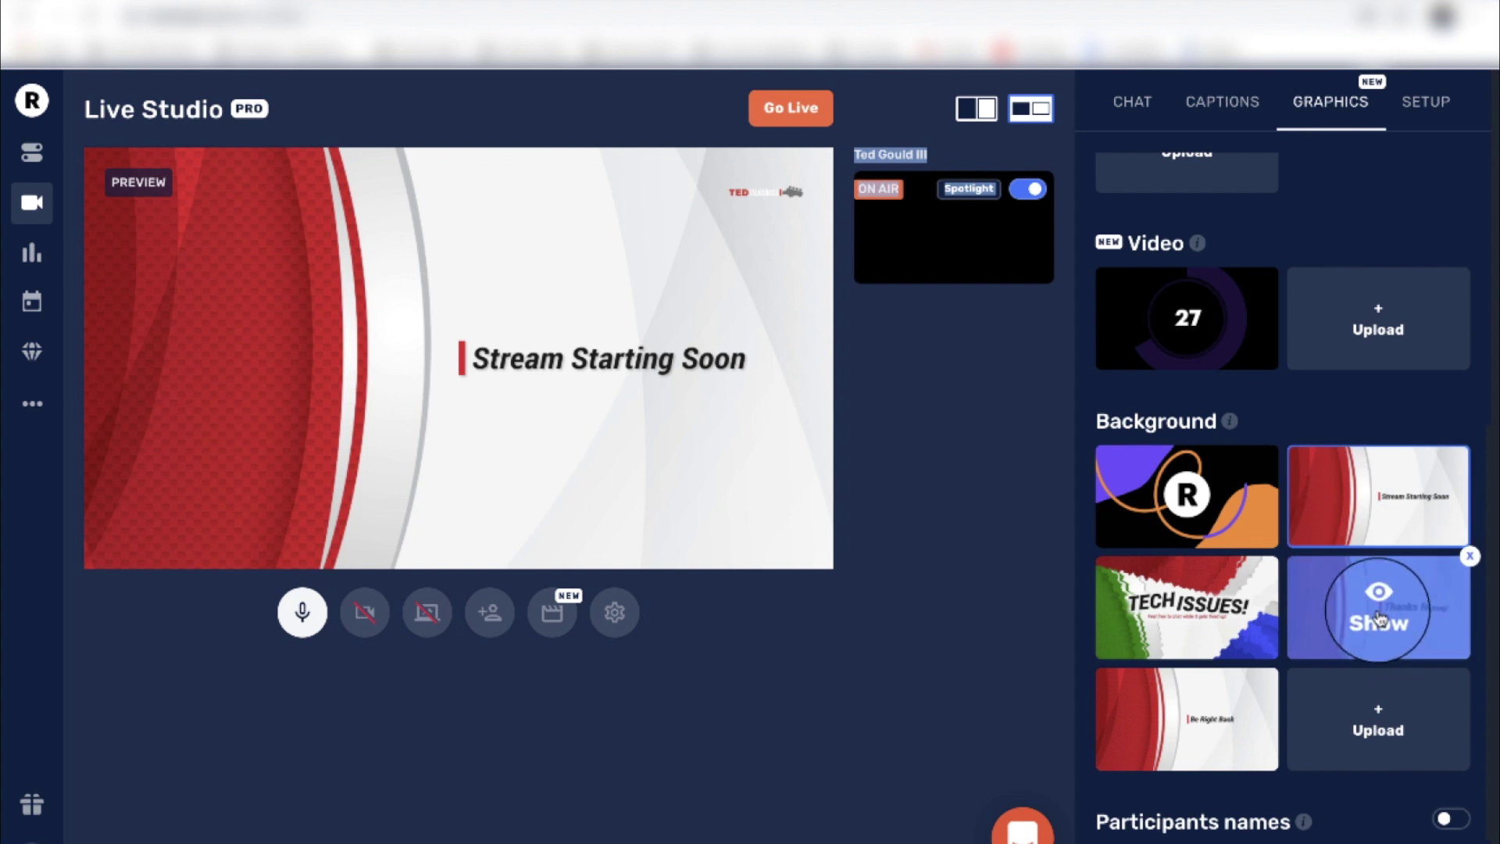
click(1378, 620)
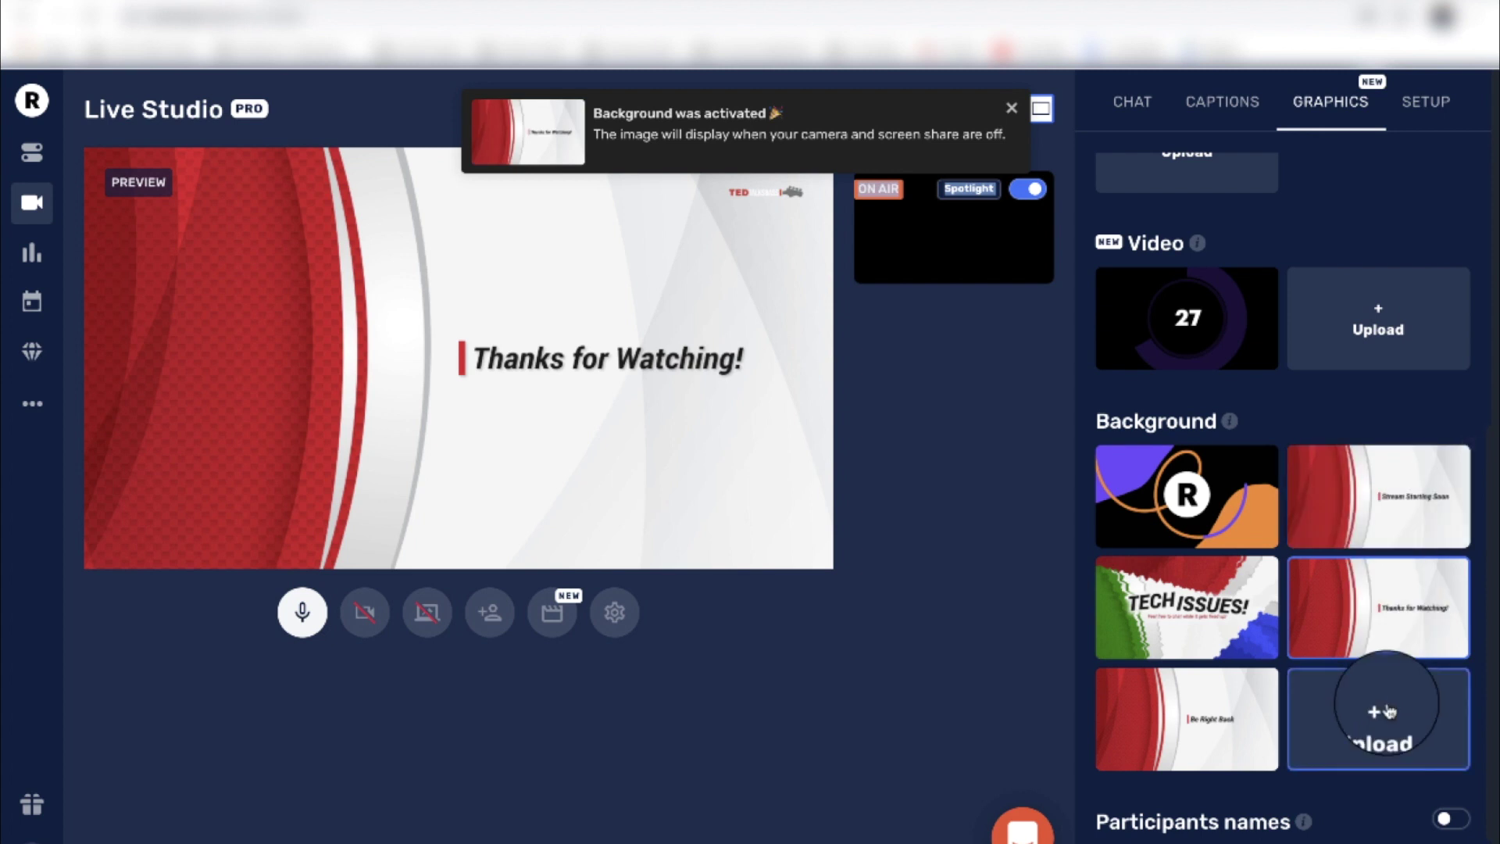
click(1187, 608)
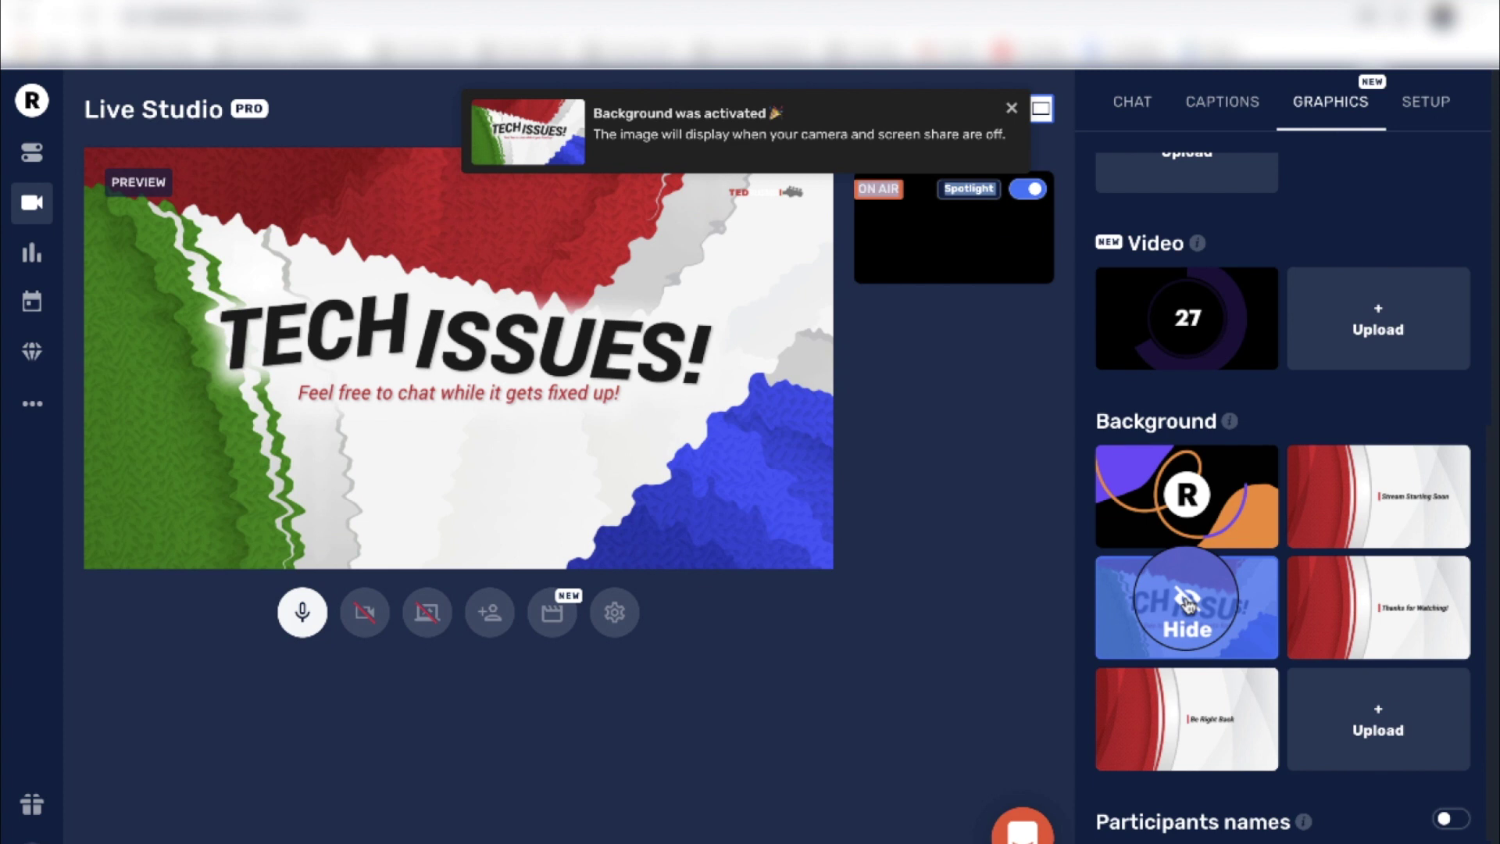
mouse_move(1203, 715)
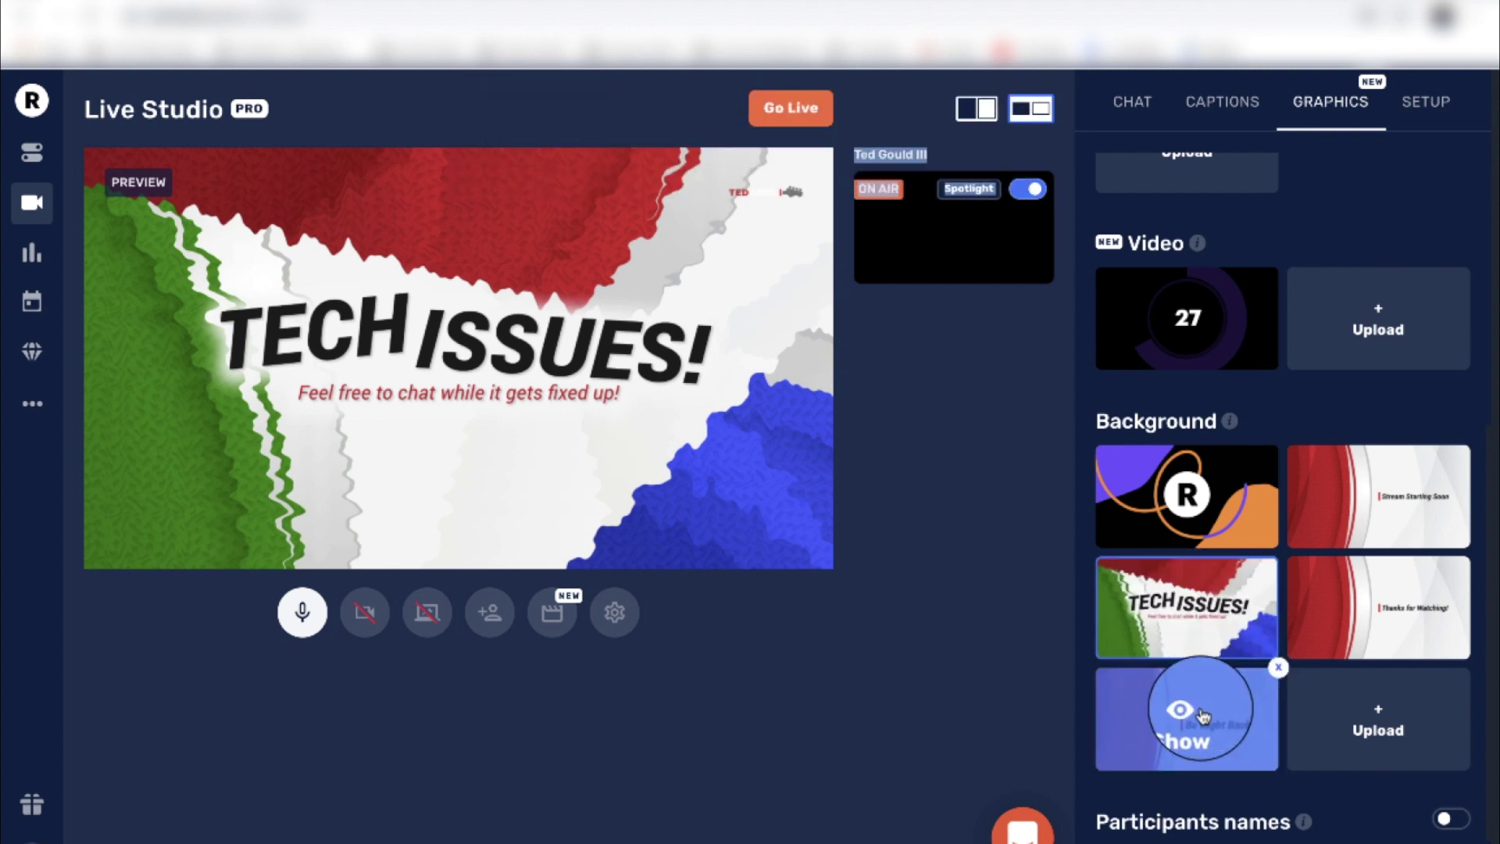
click(1204, 715)
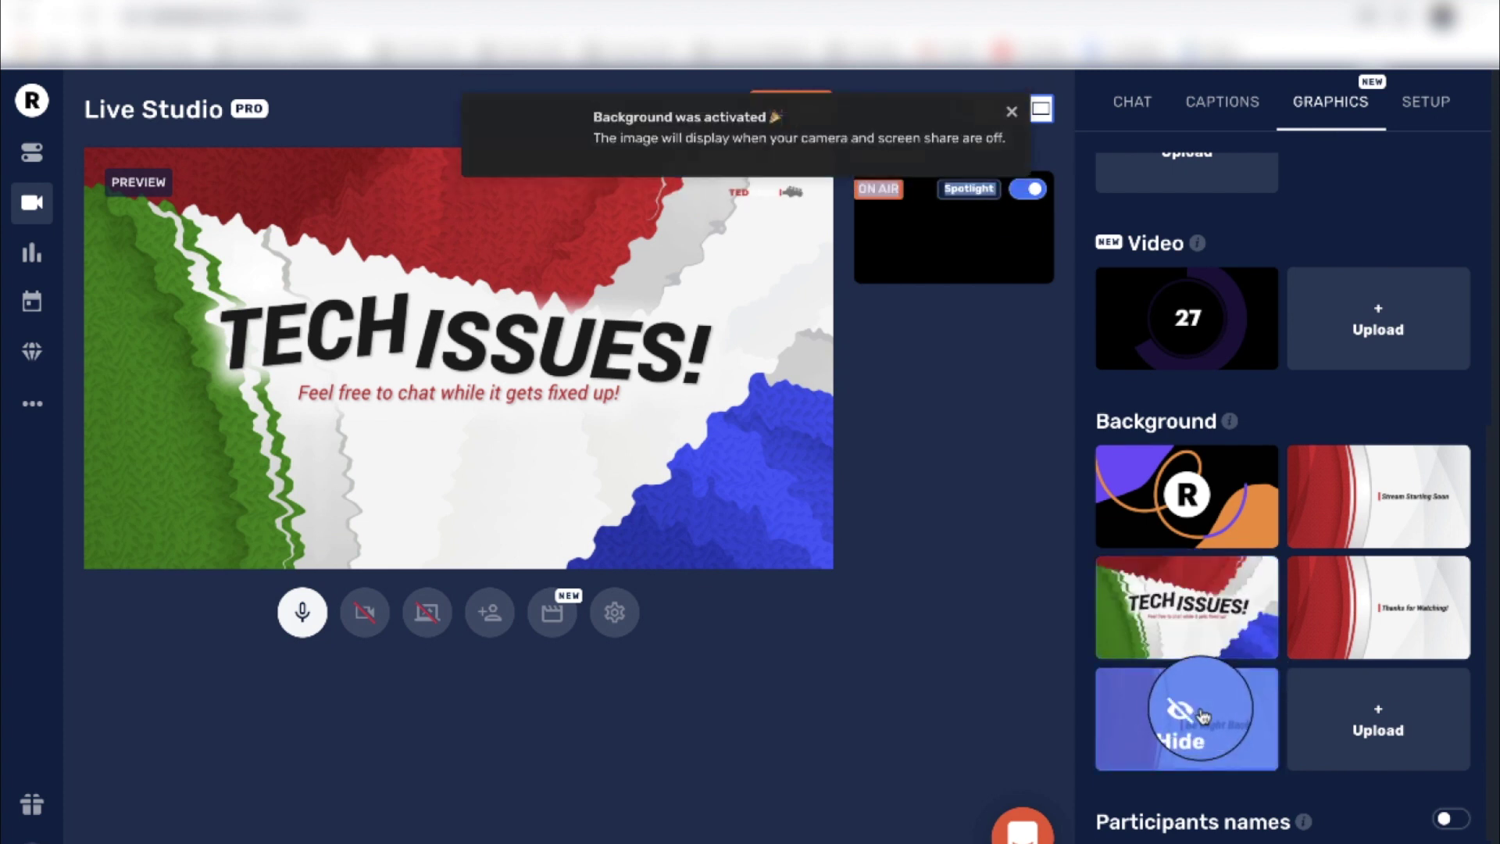
mouse_move(1399, 598)
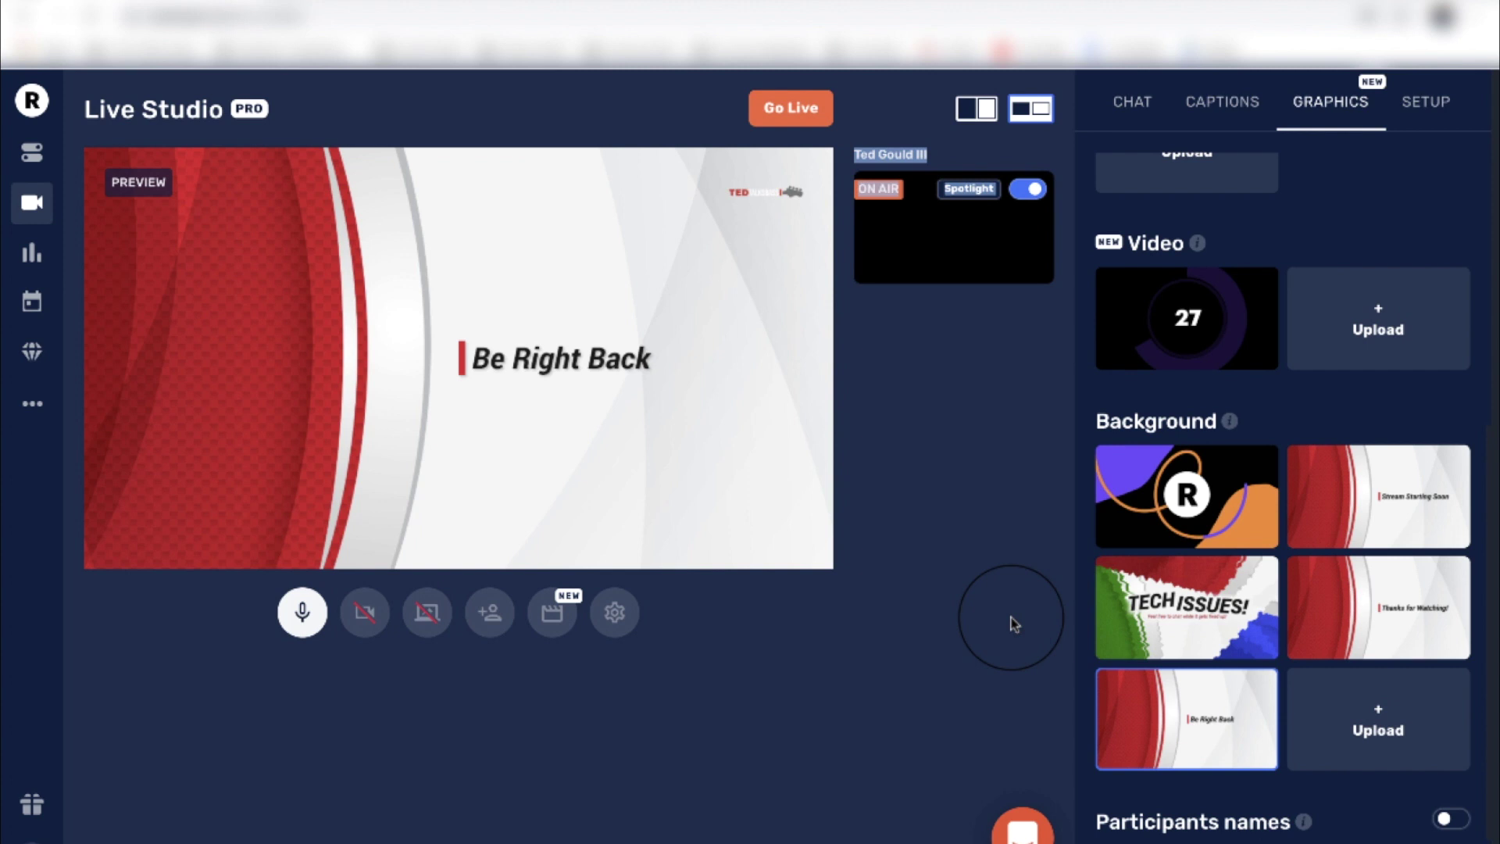
click(363, 615)
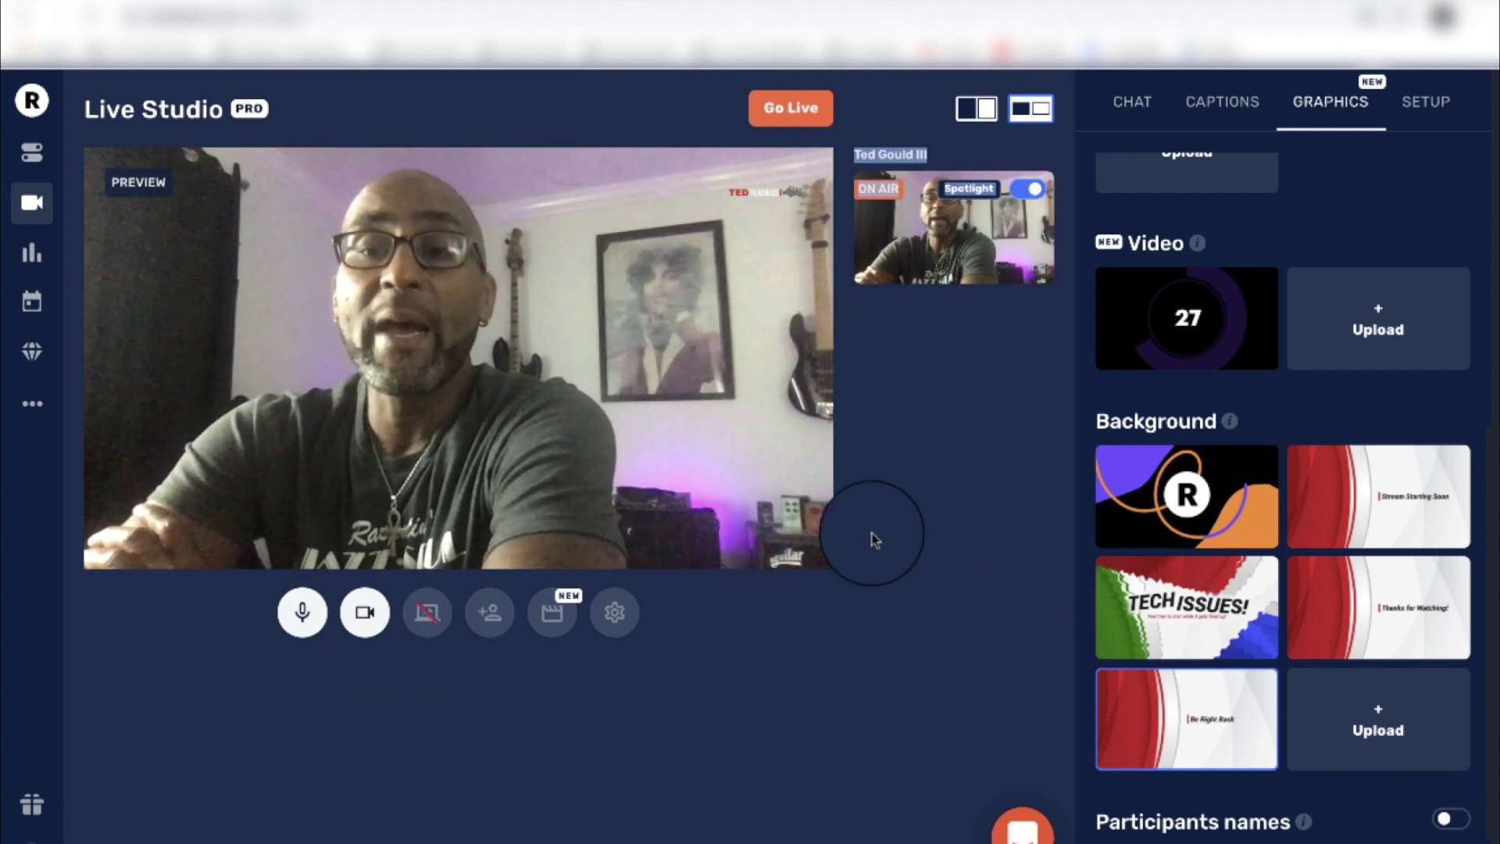
scroll(1379, 418, up, 6)
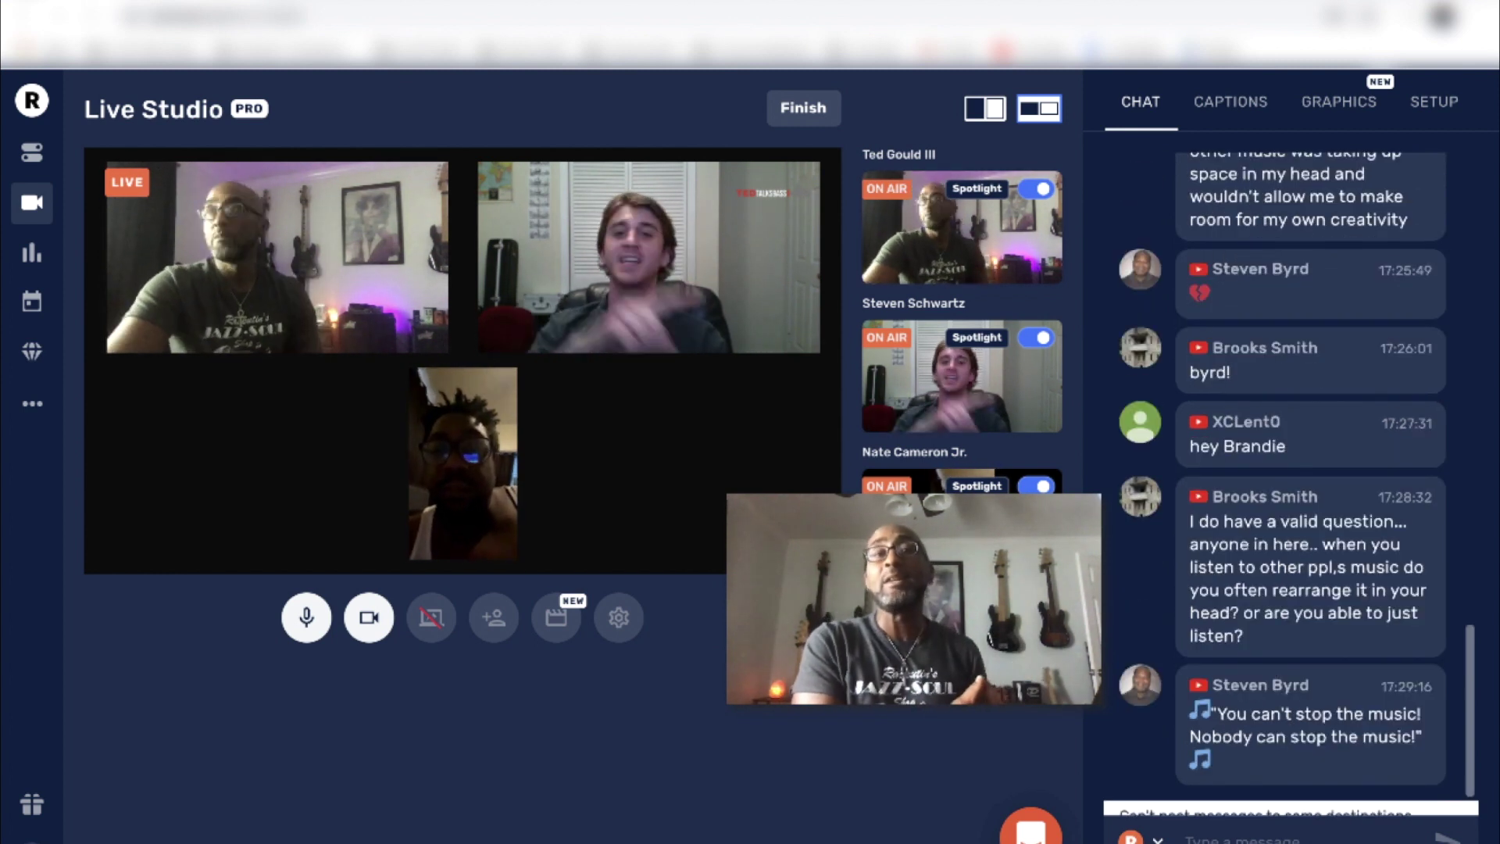
Look back through the viewers' messages in the live stream's chat.
scroll(1276, 599, up, 10)
scroll(1277, 599, down, 10)
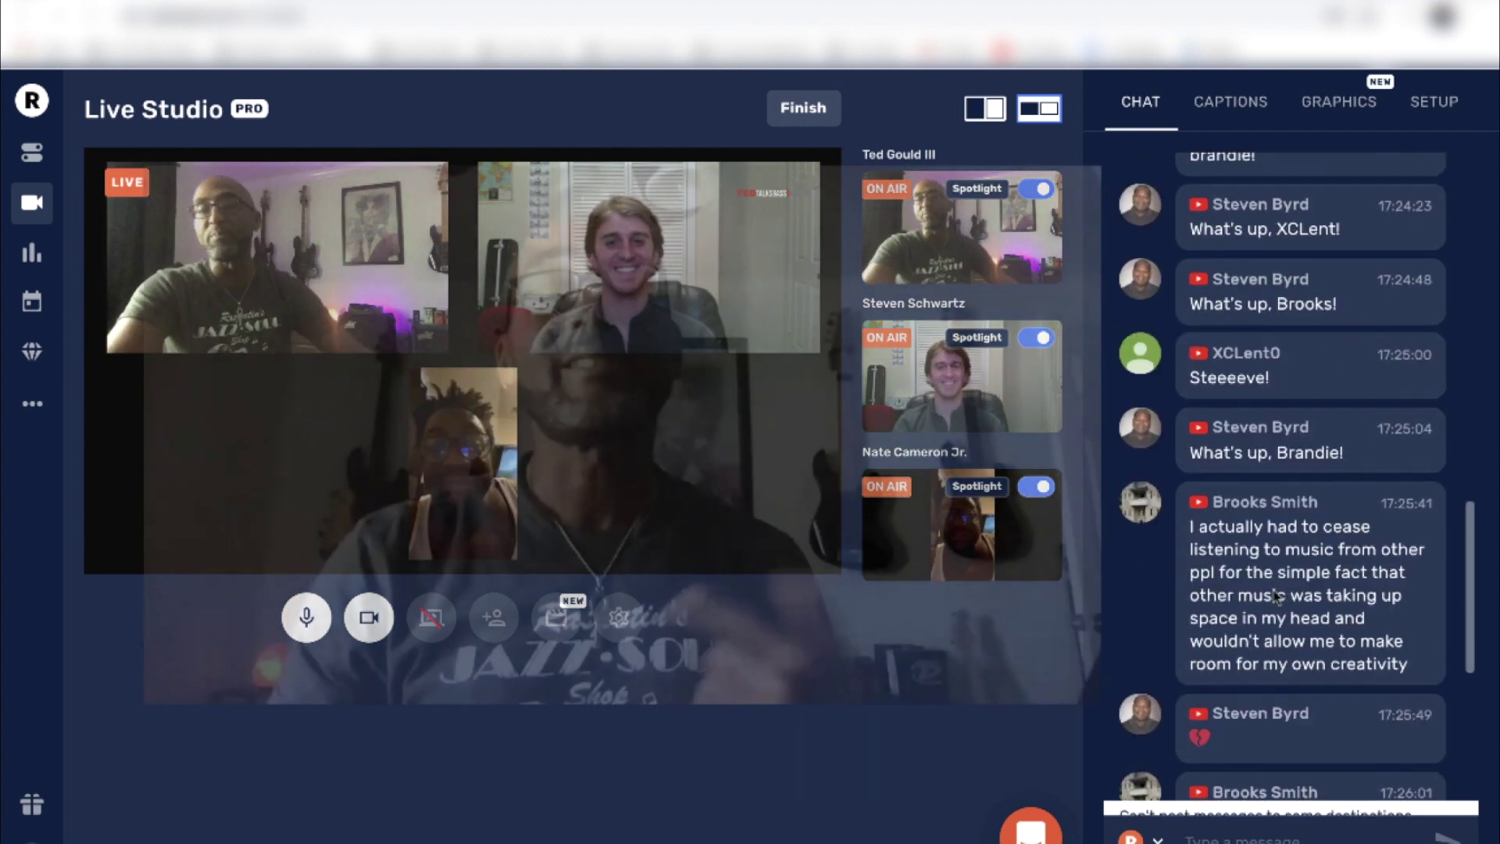